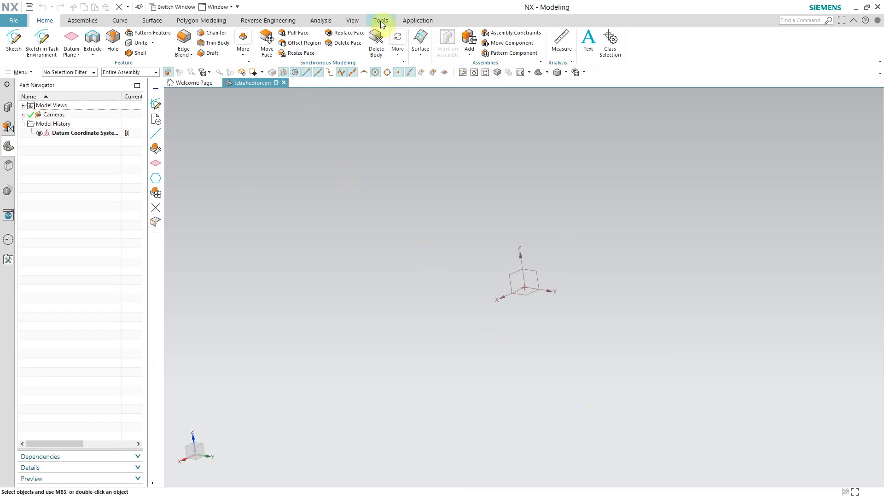
Step: Create a length expression named a with a formula of 50 mm
click(381, 20)
click(18, 44)
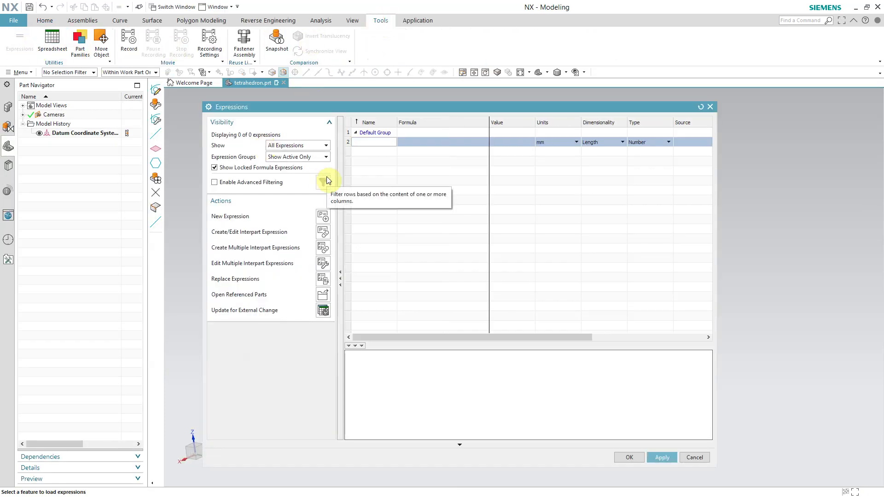
text(a)
click(415, 142)
text(50)
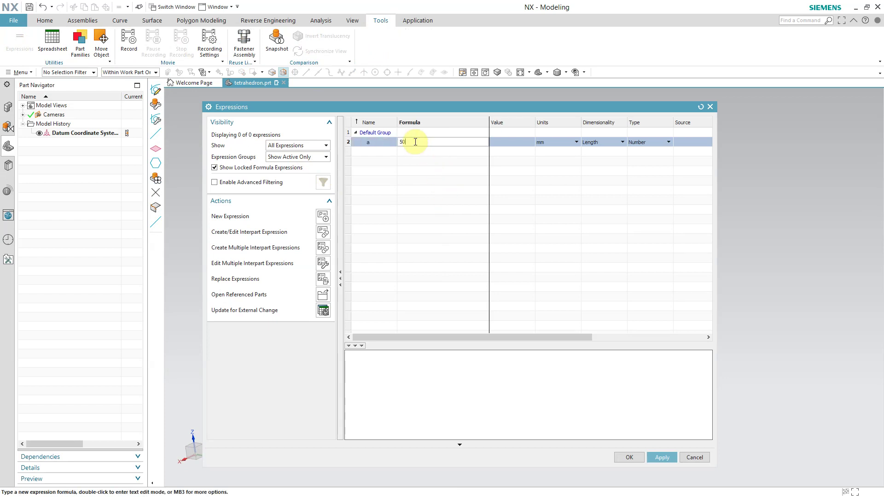
key(Return)
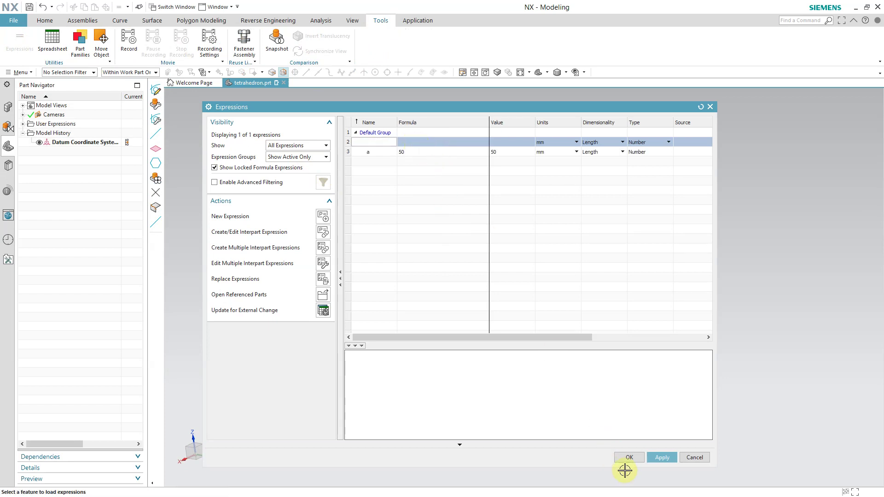
click(630, 458)
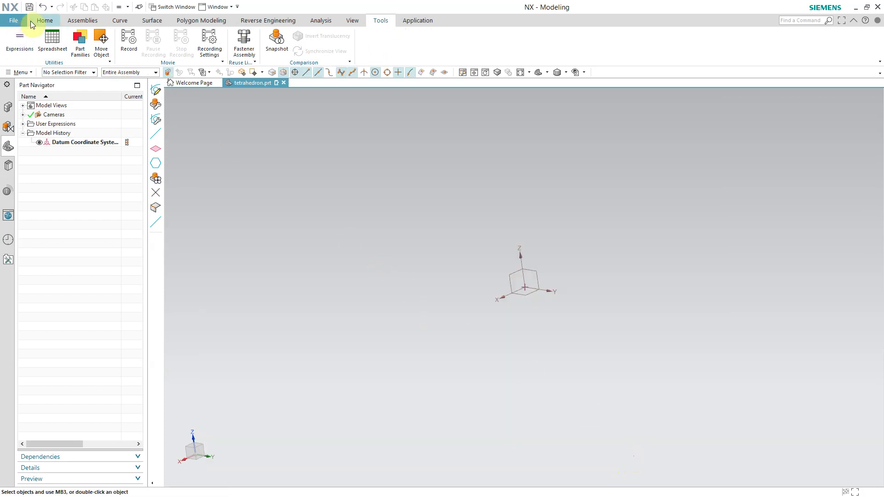
Step: Create a new sketch on the XY plane with its origin at the datum coordinate system
click(48, 21)
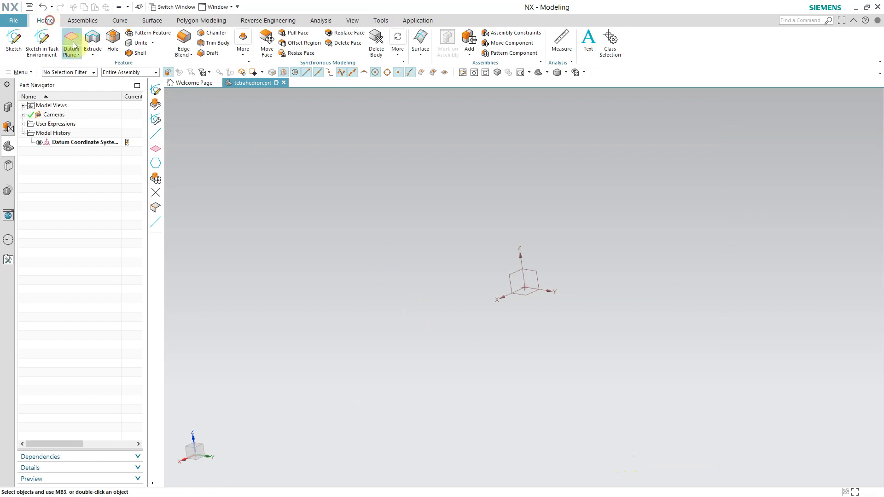
click(14, 39)
middle_drag(368, 171, 545, 326)
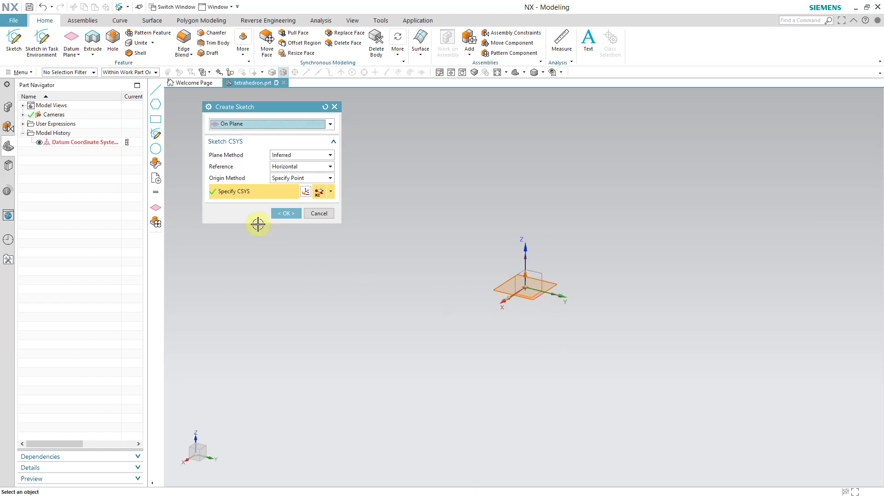
click(286, 213)
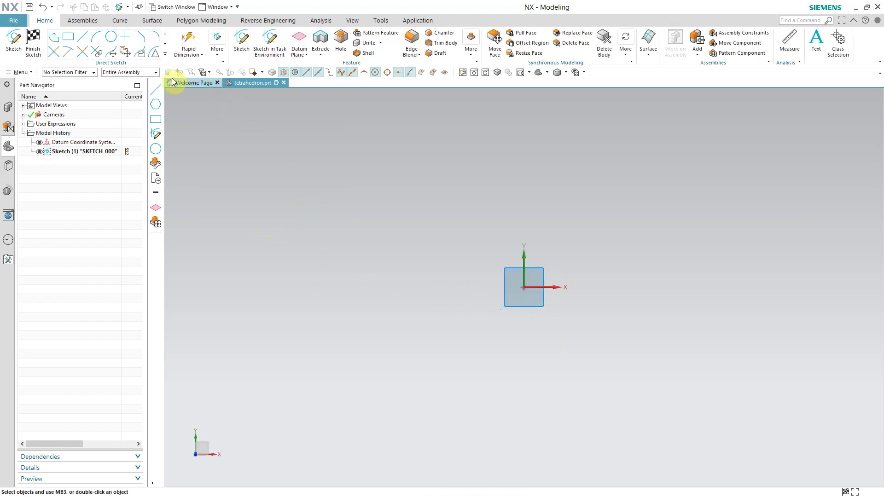
Step: Sketch a rectangle centred on the origin, about 101.5 mm wide and 94 mm high
click(69, 40)
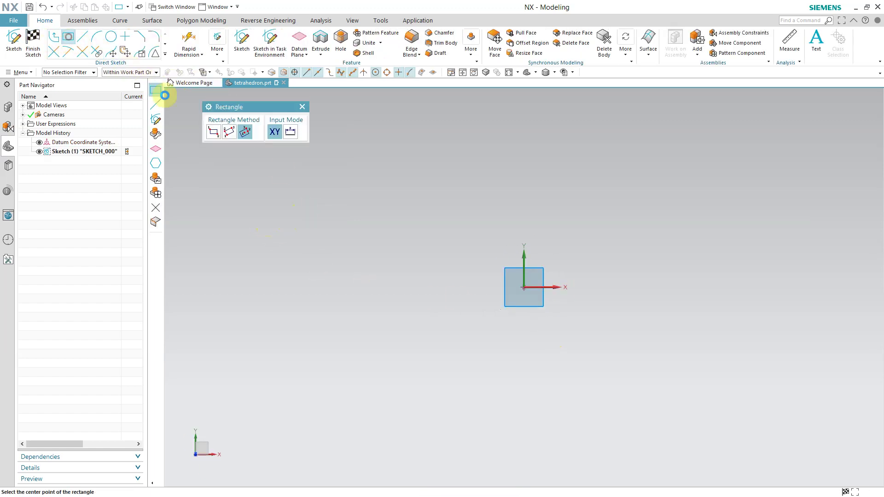
click(523, 286)
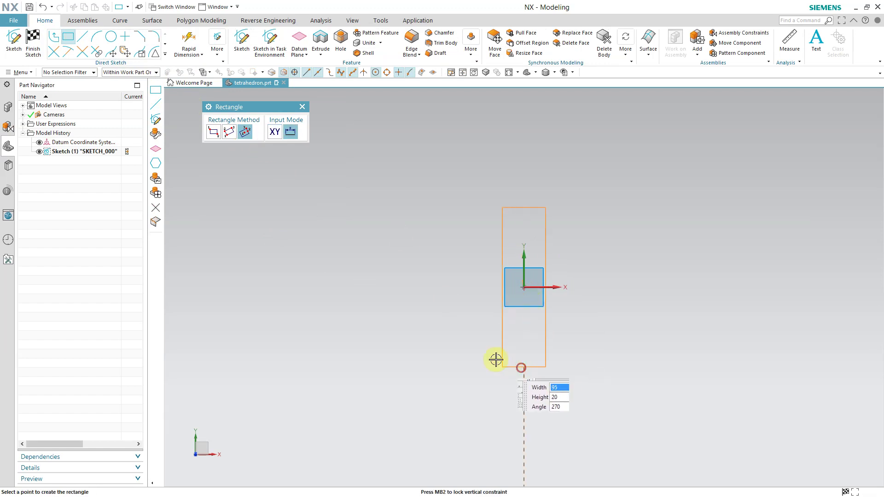
click(438, 386)
right_click(349, 196)
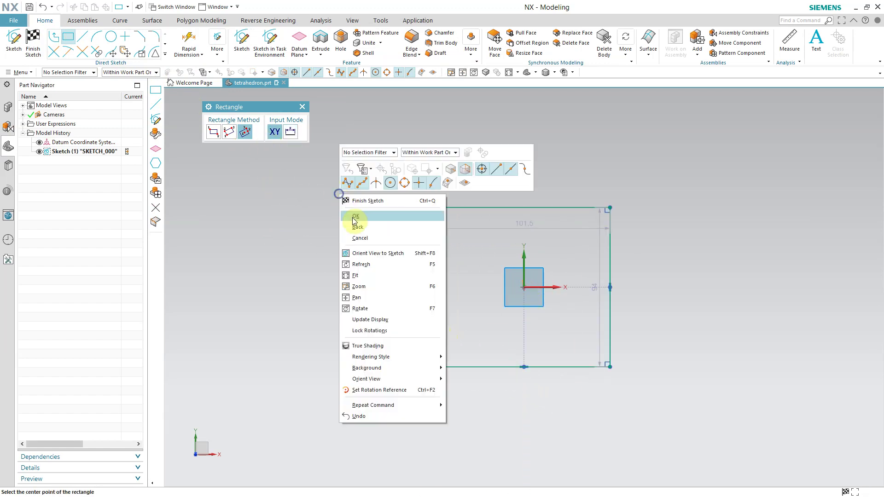
click(351, 221)
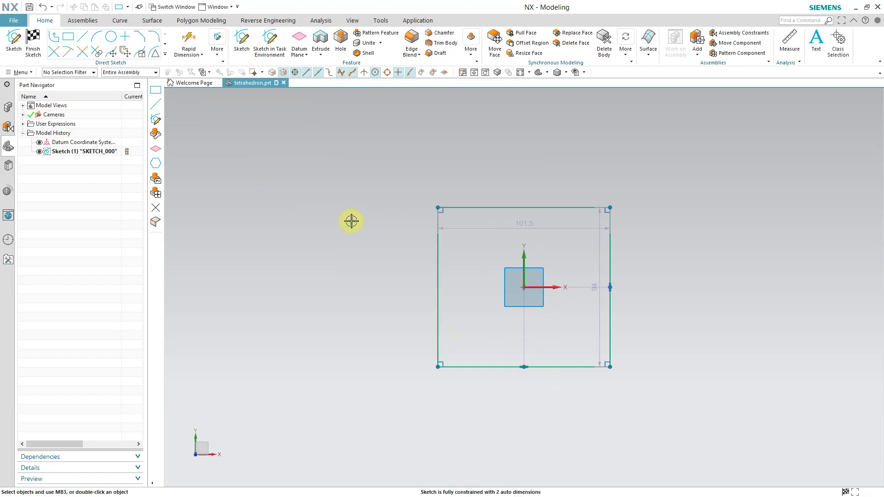
Step: Constrain the rectangle's upper horizontal side and left vertical side to equal length
click(461, 207)
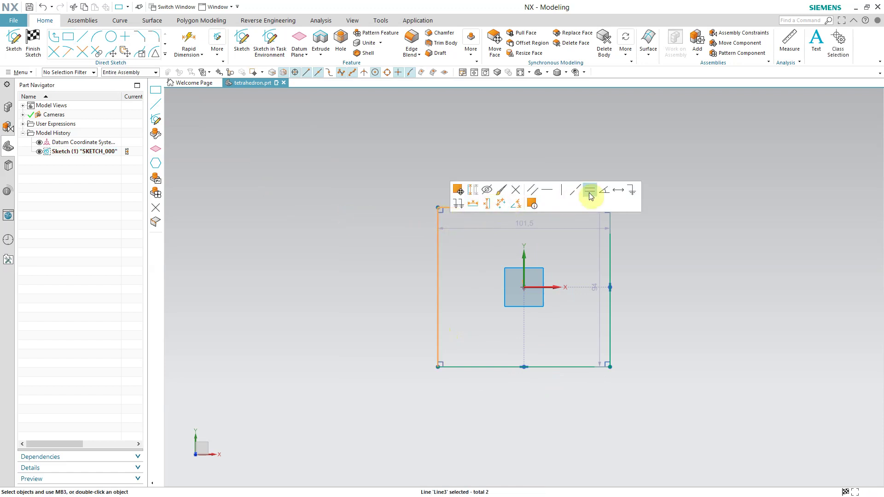
click(591, 196)
click(367, 174)
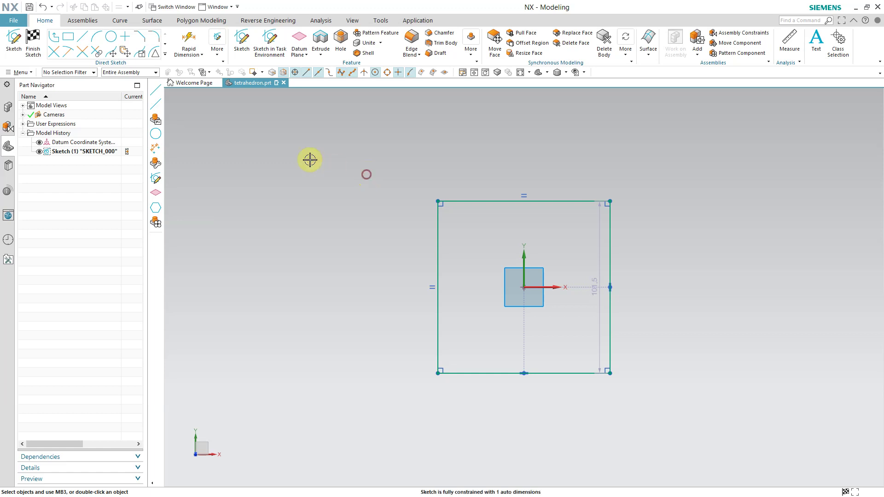
Step: Draw both diagonal lines of the square from corner to corner
click(83, 40)
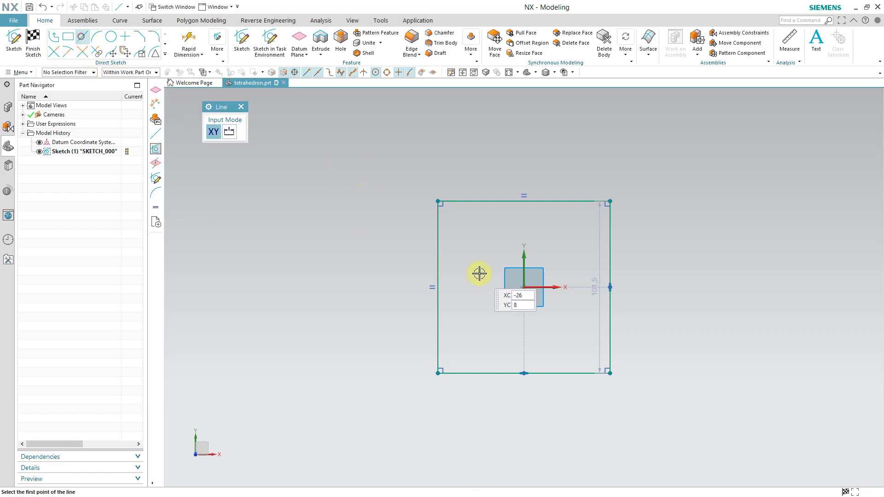
click(438, 373)
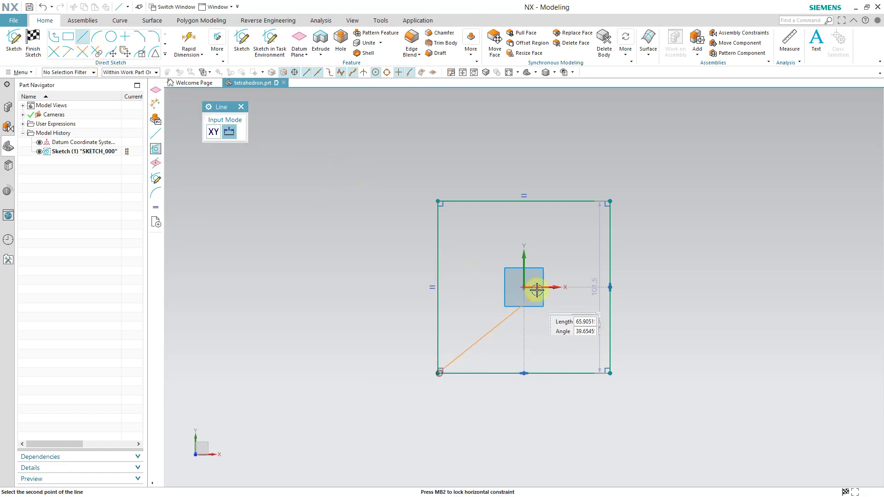
click(609, 202)
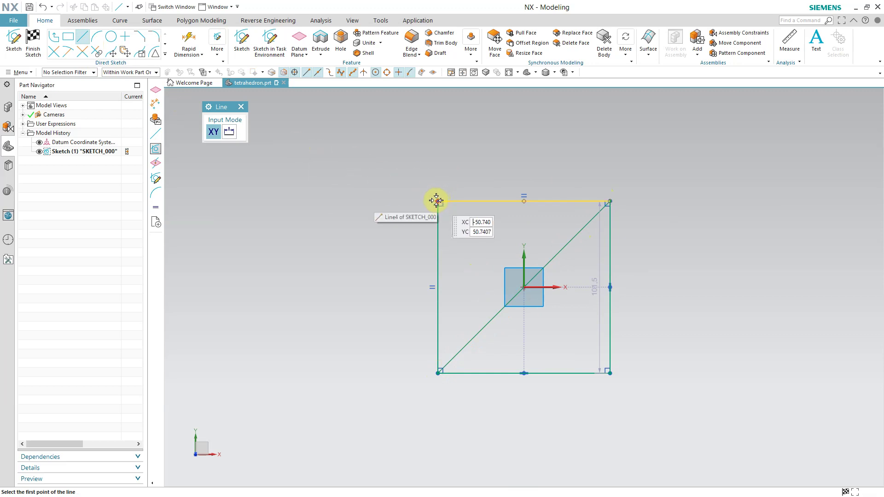
click(438, 201)
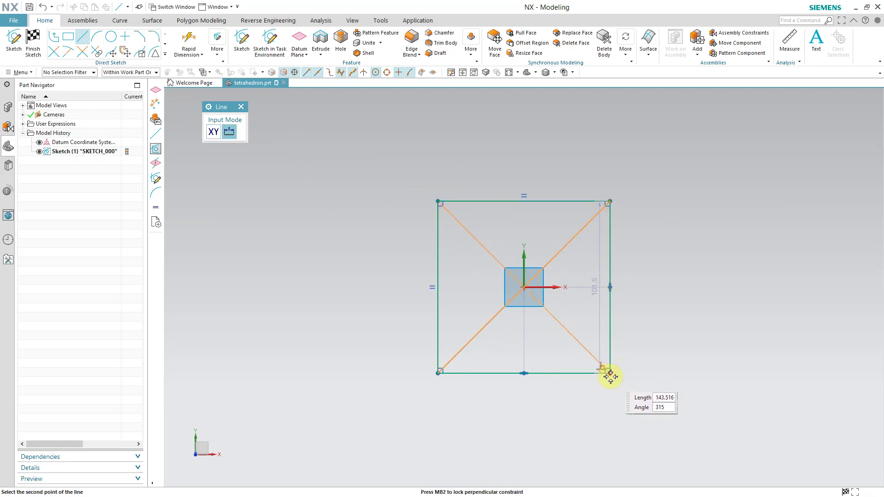
click(609, 372)
right_click(681, 223)
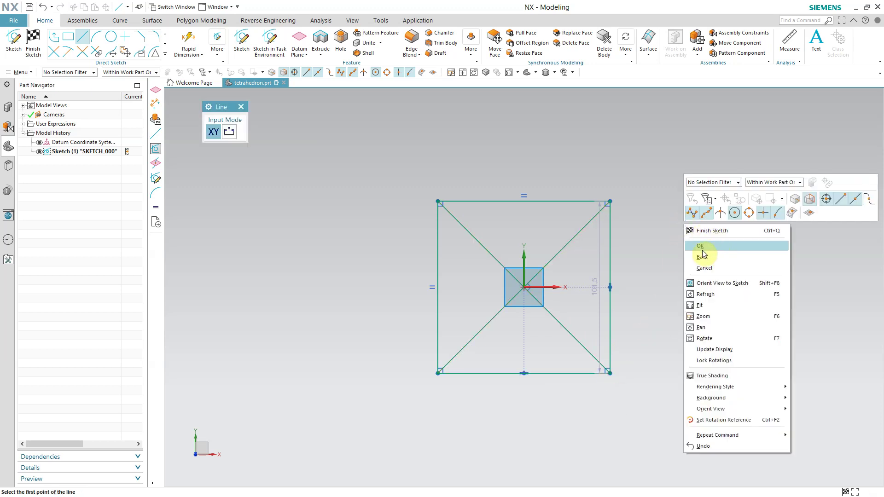
click(697, 246)
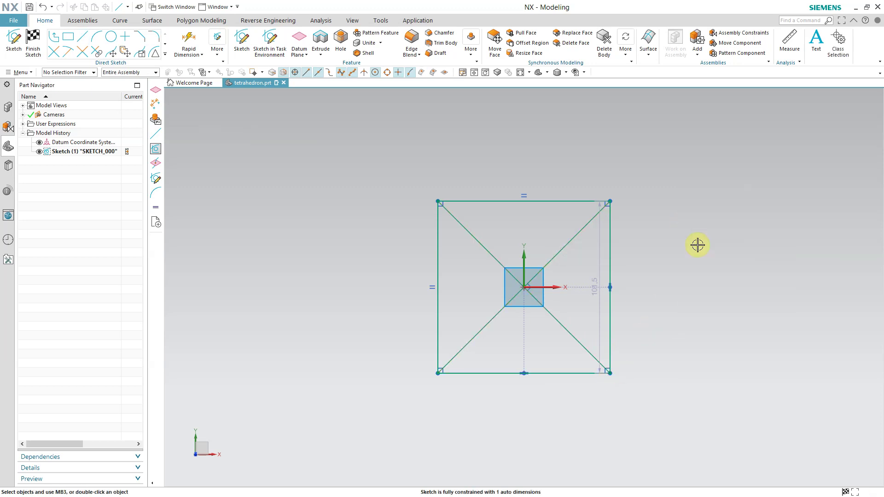
Step: Dimension the length of the diagonal from lower-left to upper-right and place the dimension above the line
click(579, 235)
click(602, 221)
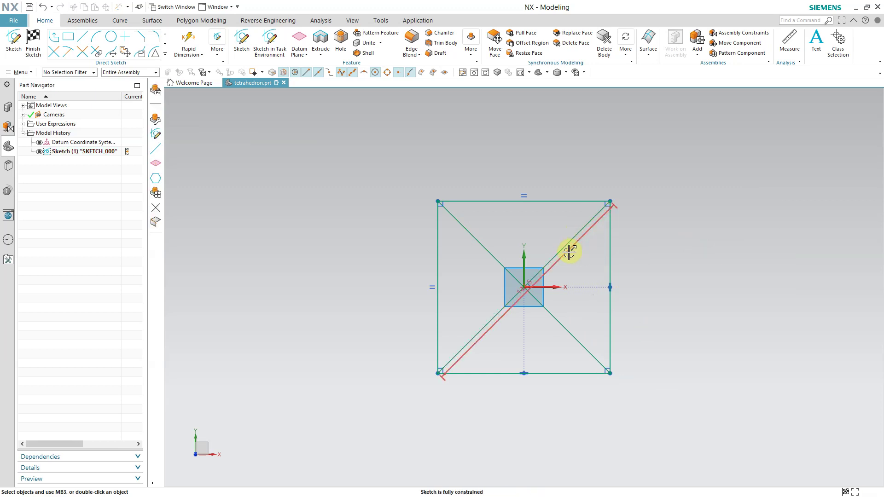
drag(517, 302, 505, 270)
Step: Set the diagonal's dimension to the formula a and place it outside the square
click(504, 273)
click(536, 258)
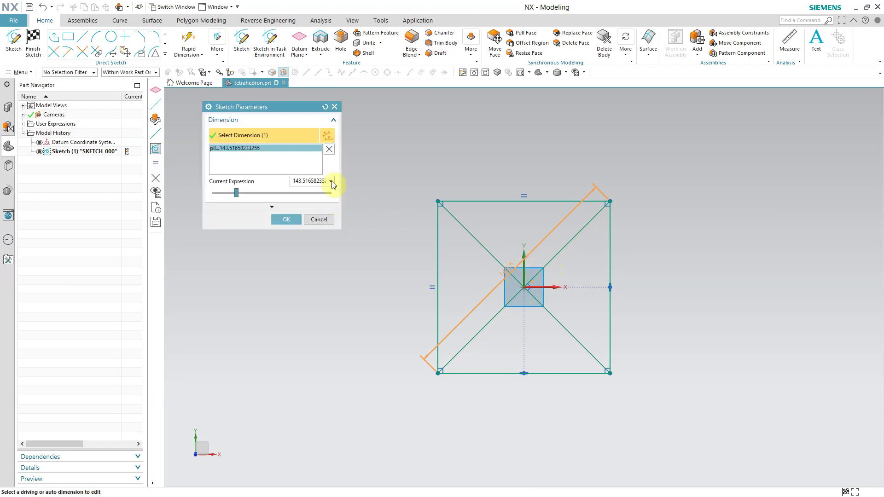
click(331, 181)
click(341, 203)
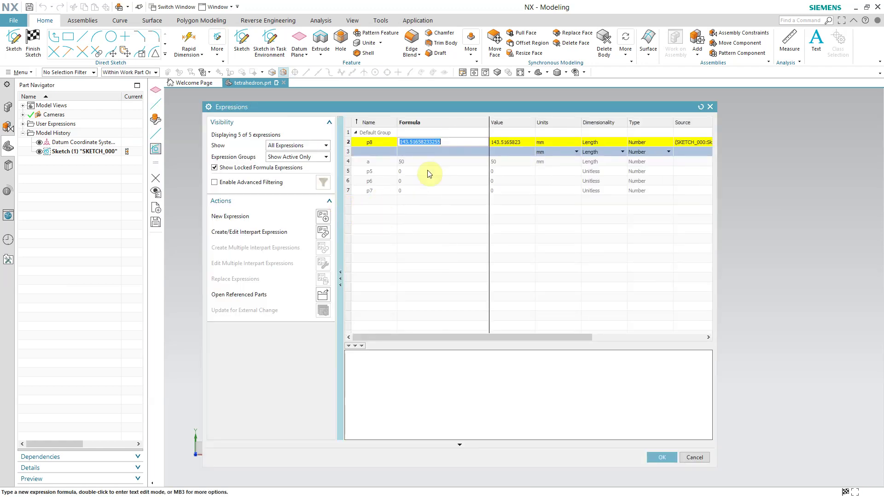
text(a)
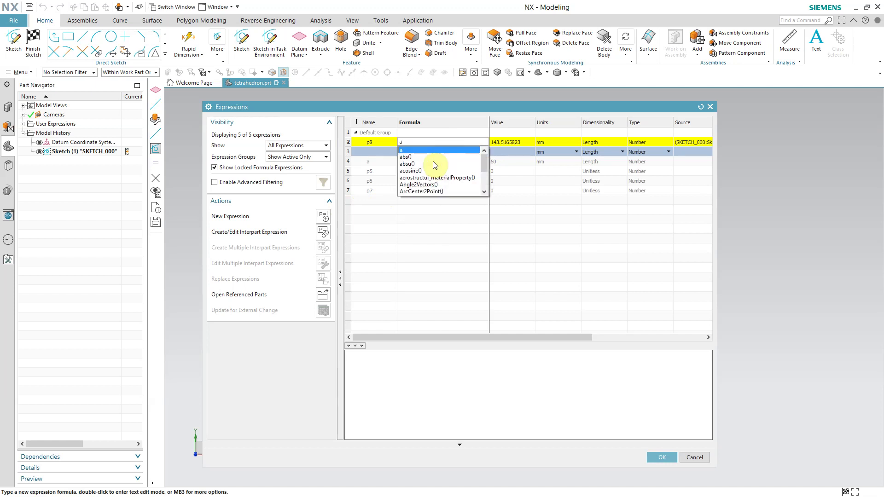
key(Return)
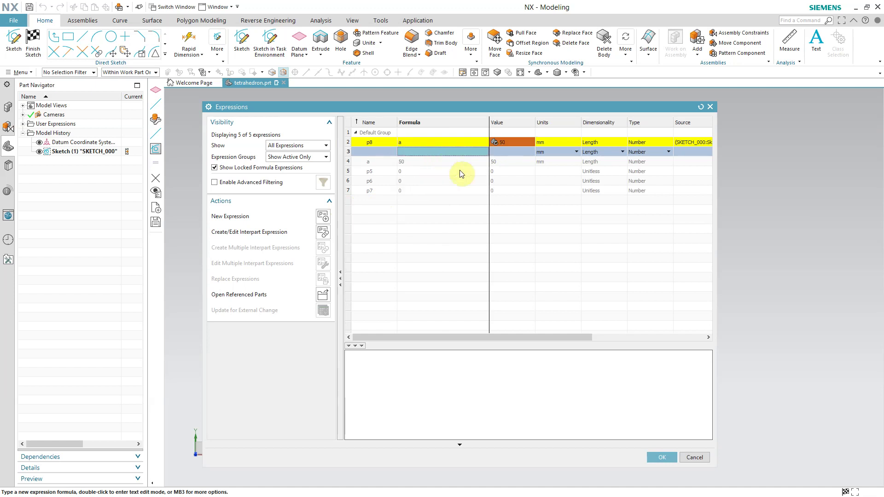
click(662, 458)
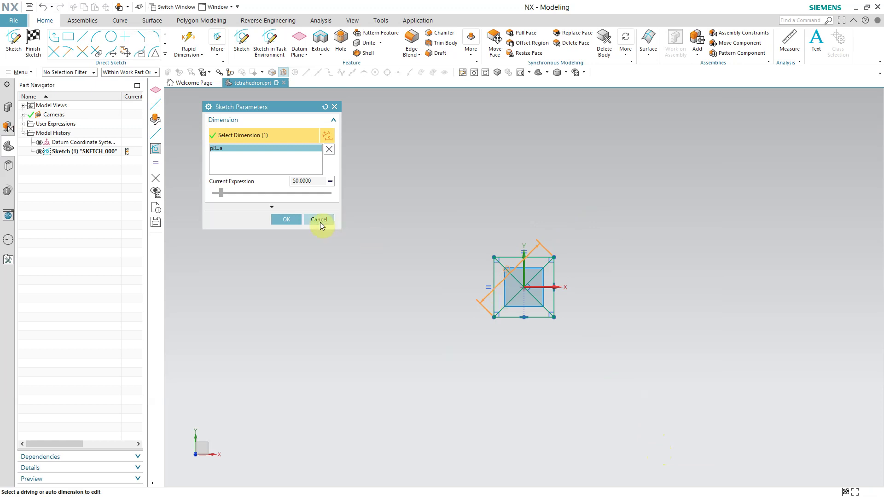
click(284, 219)
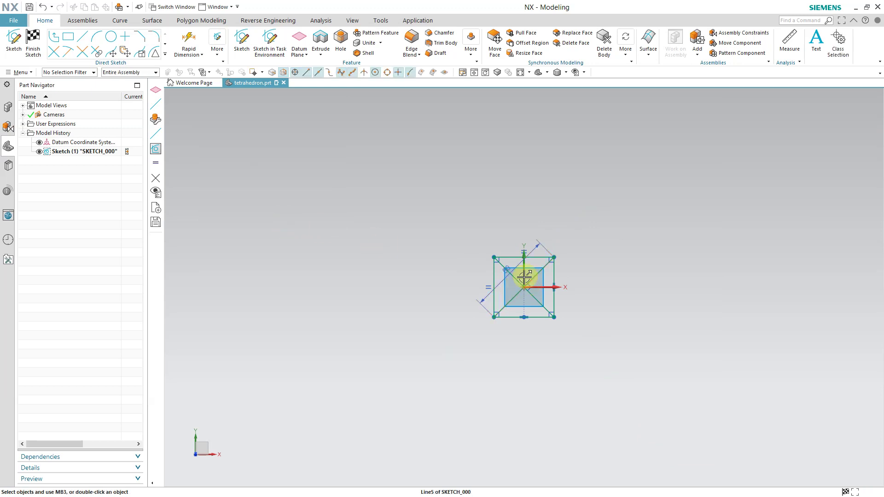
drag(501, 280, 484, 247)
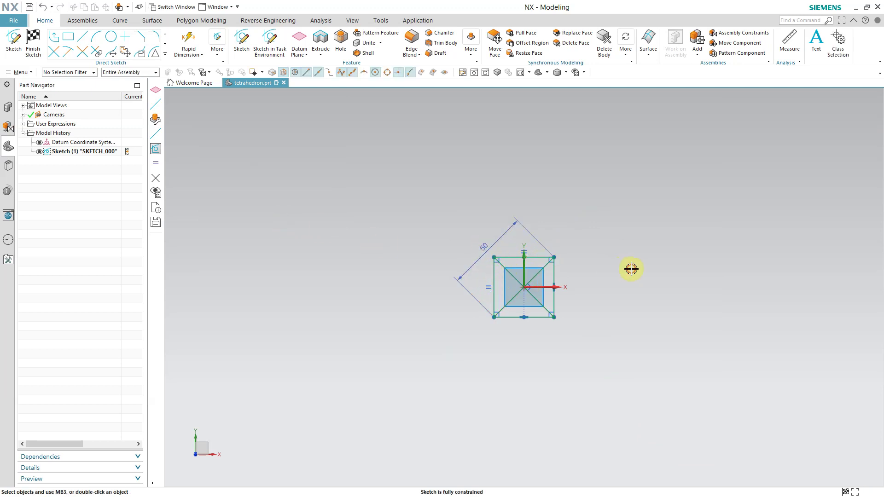
Step: Convert the square's four sides and both diagonals to reference lines, and finish the sketch
scroll(559, 270, up, 5)
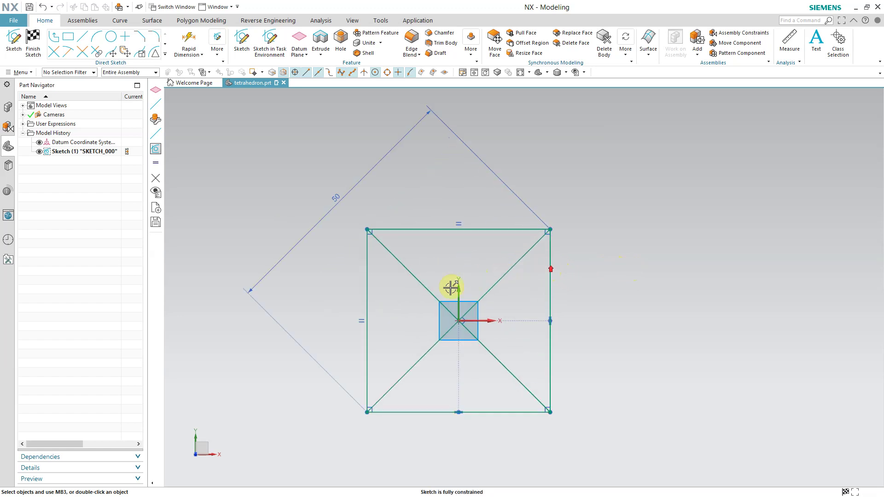
scroll(451, 288, up, 1)
click(388, 442)
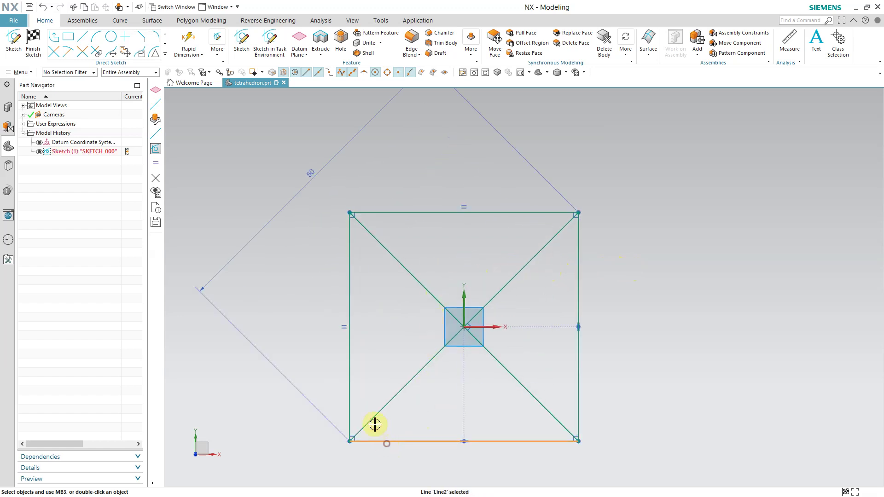
click(351, 403)
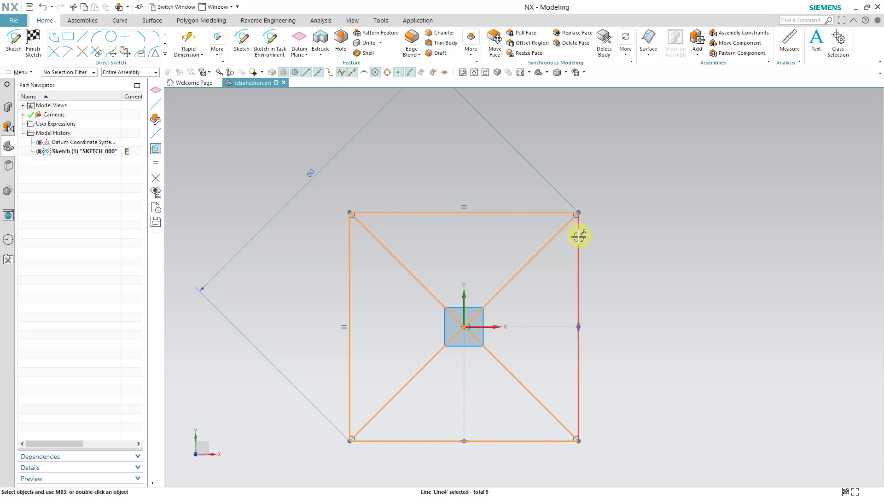
click(617, 209)
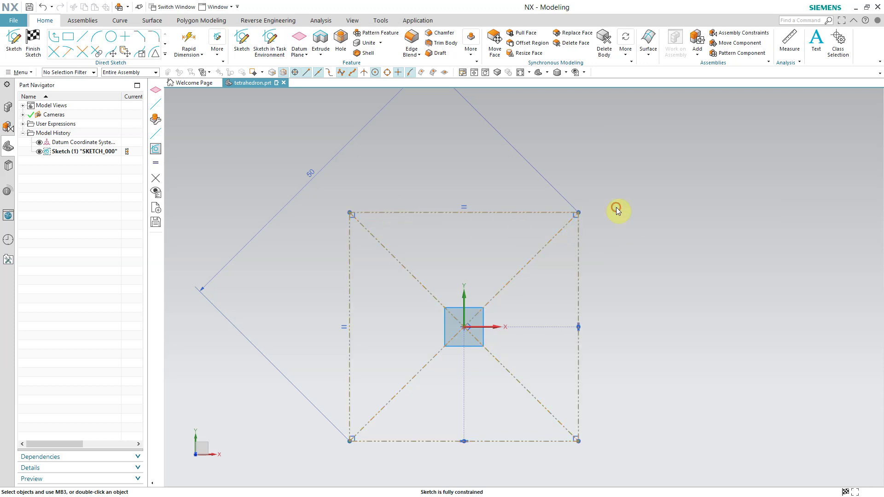
click(33, 40)
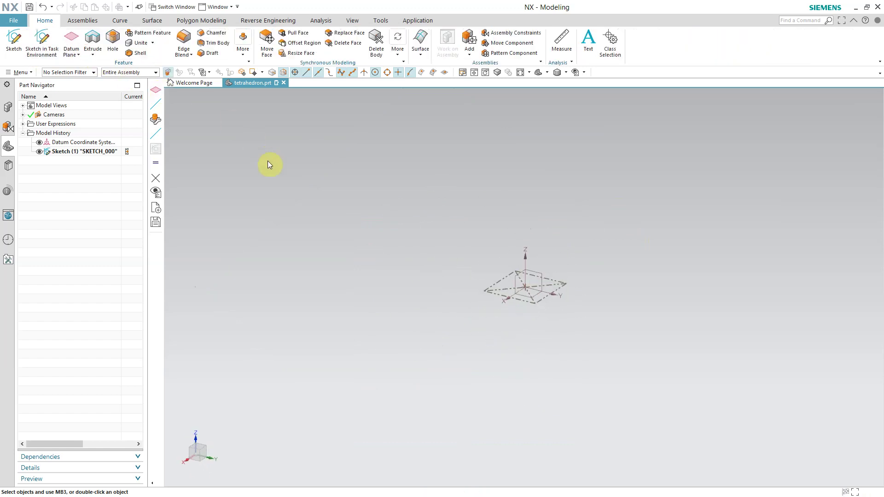
Step: Create an associative Point and Direction datum plane through the square's right corner, with its normal along the Y-axis
click(71, 39)
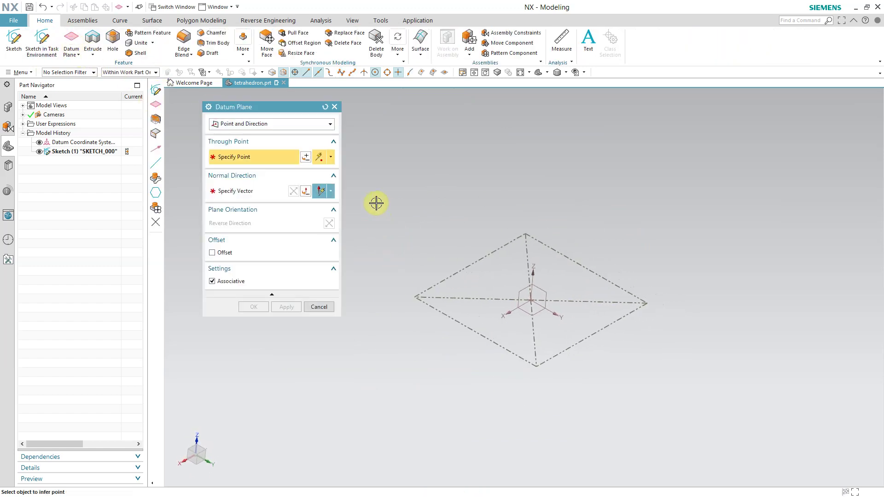
click(640, 306)
click(333, 191)
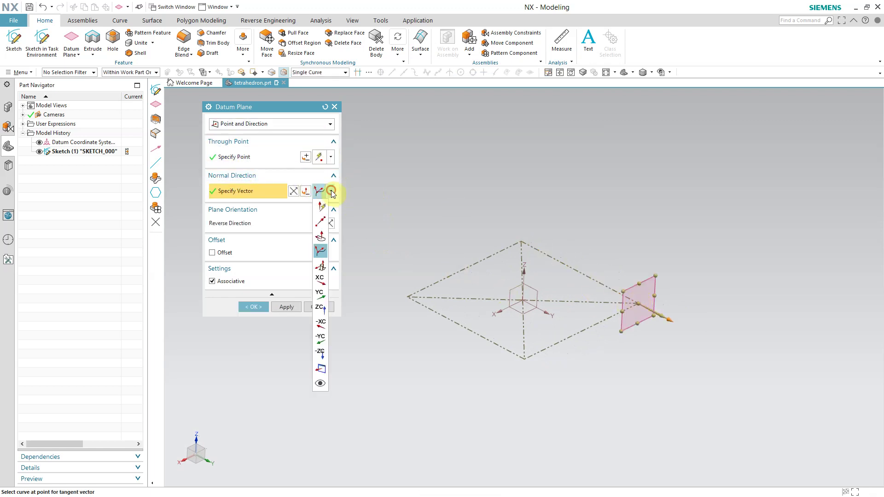
click(321, 204)
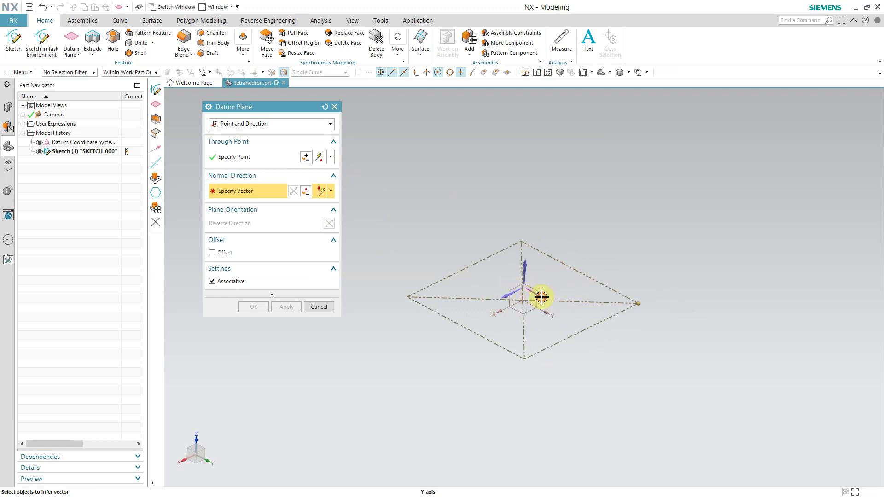
click(541, 298)
click(286, 307)
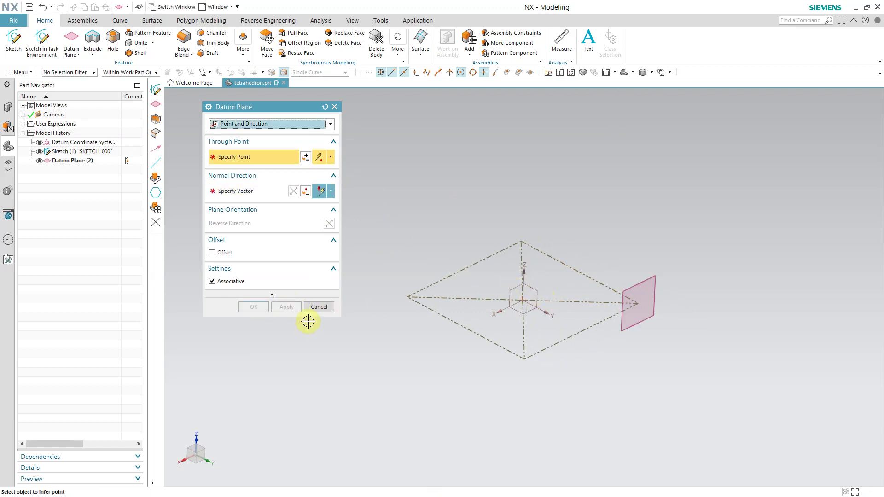
Step: Create a second Point and Direction datum plane through the square's opposite left corner, also normal to the Y-axis
click(406, 297)
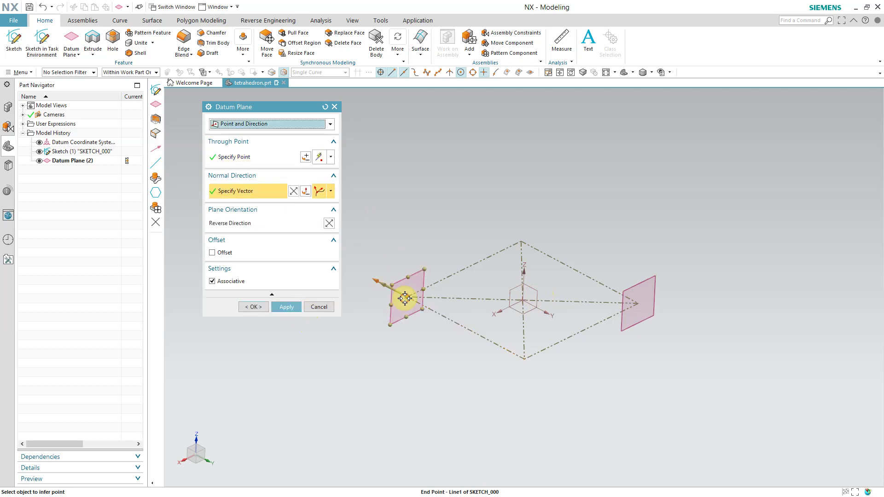
click(330, 194)
click(323, 205)
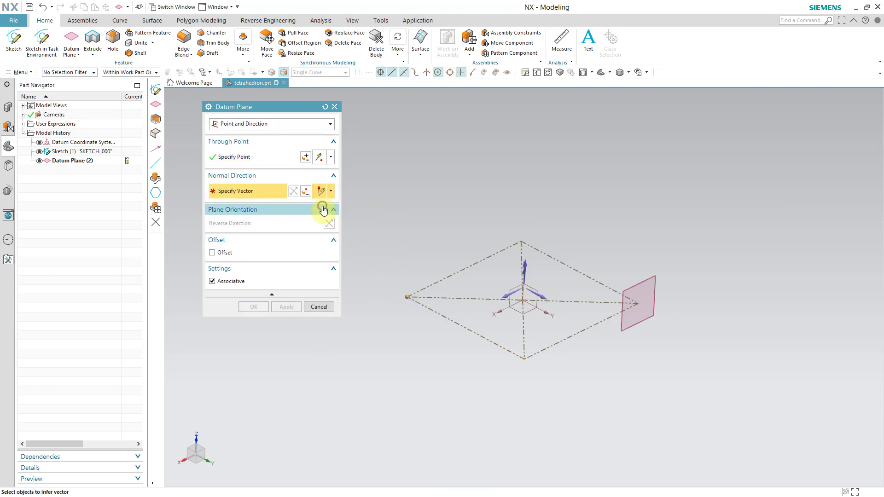
click(545, 298)
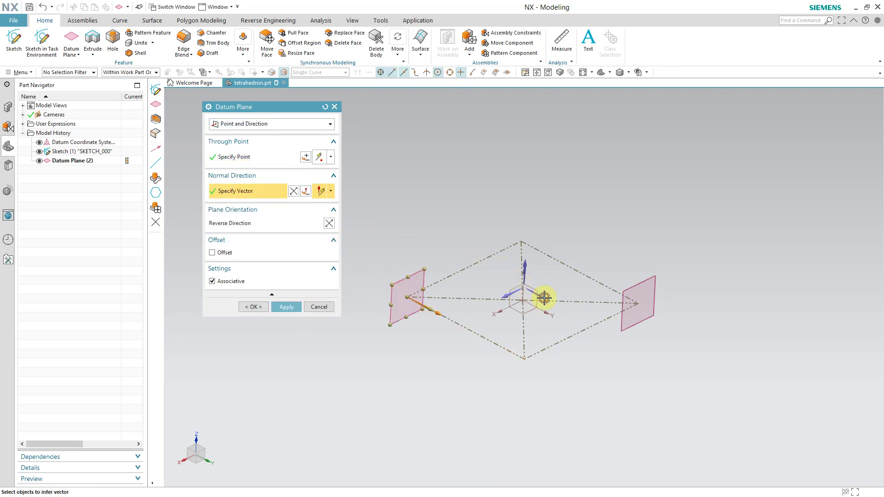
click(254, 308)
Step: Start a new on-plane sketch on the first datum plane, with the plane method Inferred and a horizontal reference
key(End)
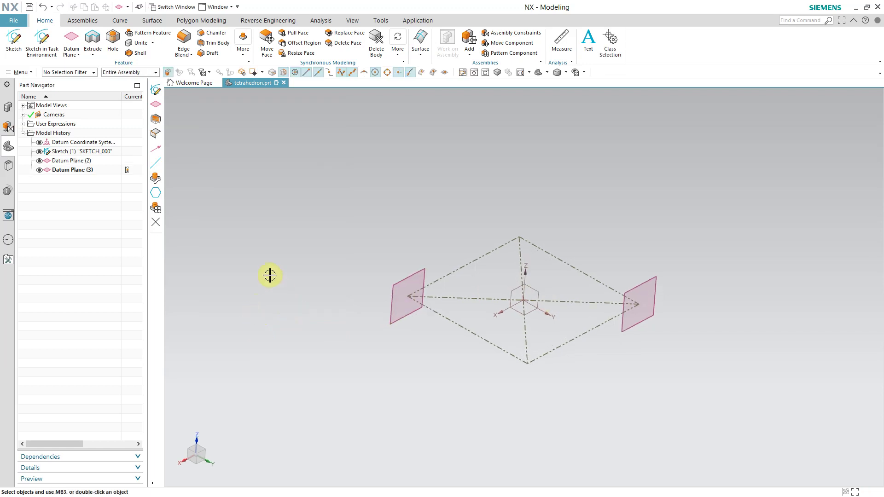
key(s)
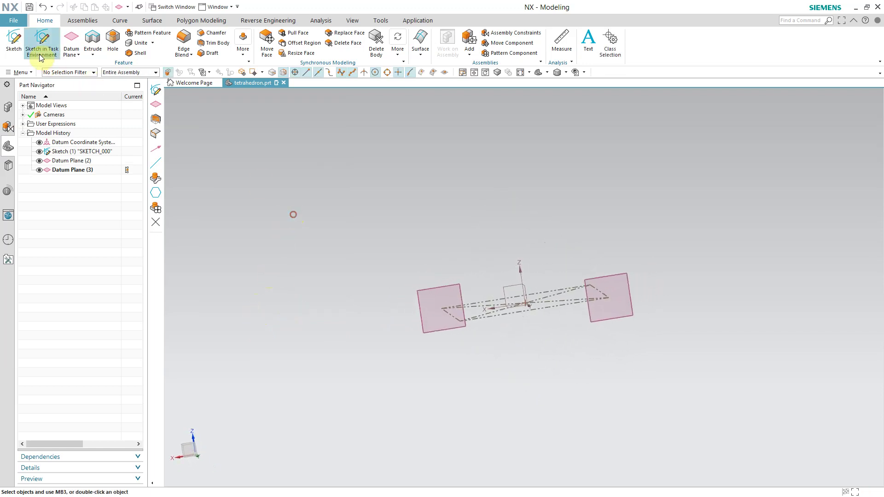
click(619, 276)
click(283, 214)
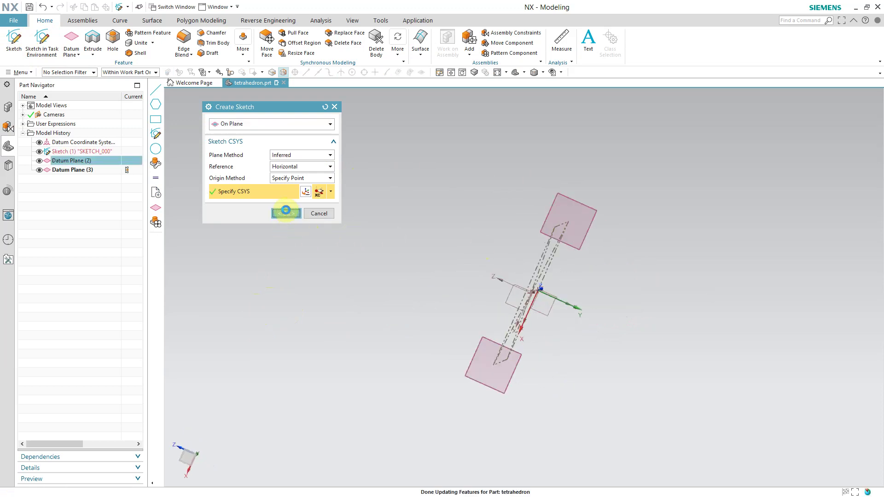
Step: Draw a slanted line about 44 mm long from upper right to lower left across the sketch, and end the Line command
click(84, 36)
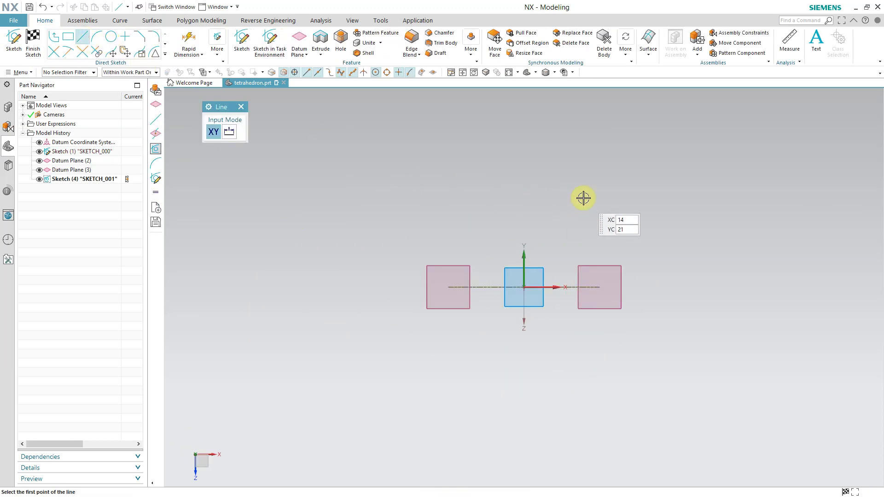
click(586, 204)
click(463, 345)
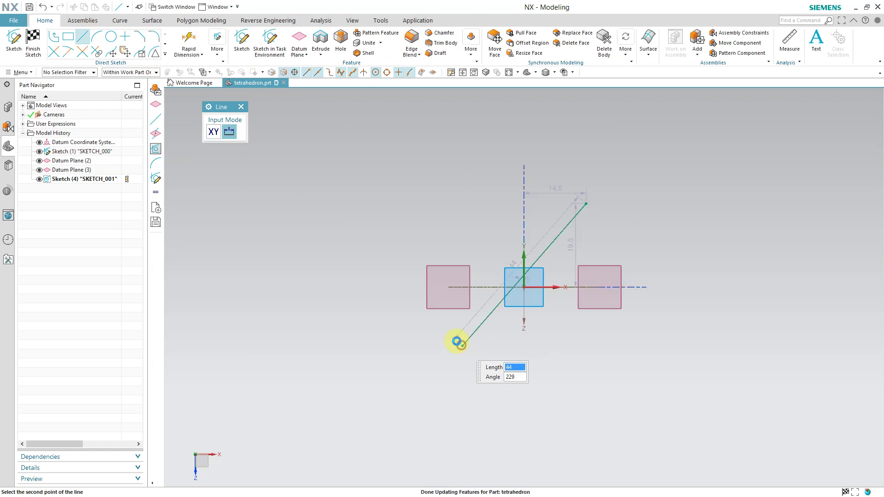
right_click(337, 196)
click(355, 217)
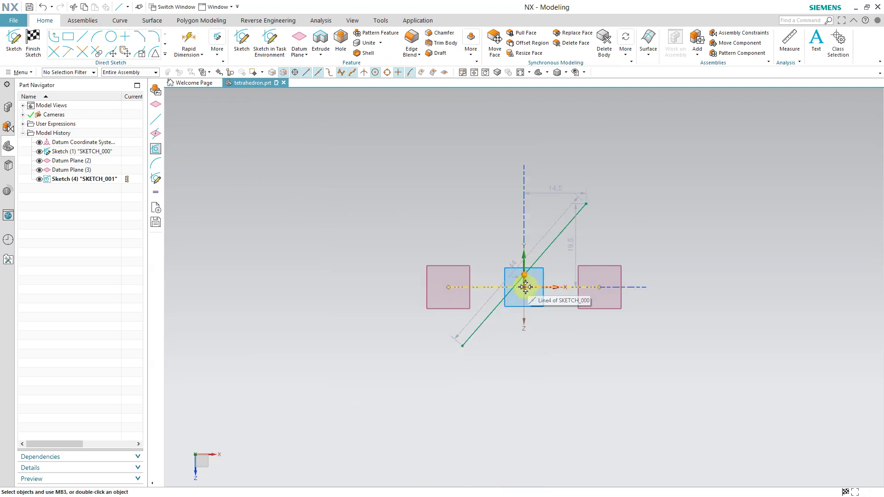
Step: Make the slanted line's midpoint coincident with the midpoint of the square's side and align both endpoints vertically with that side's ends
click(525, 287)
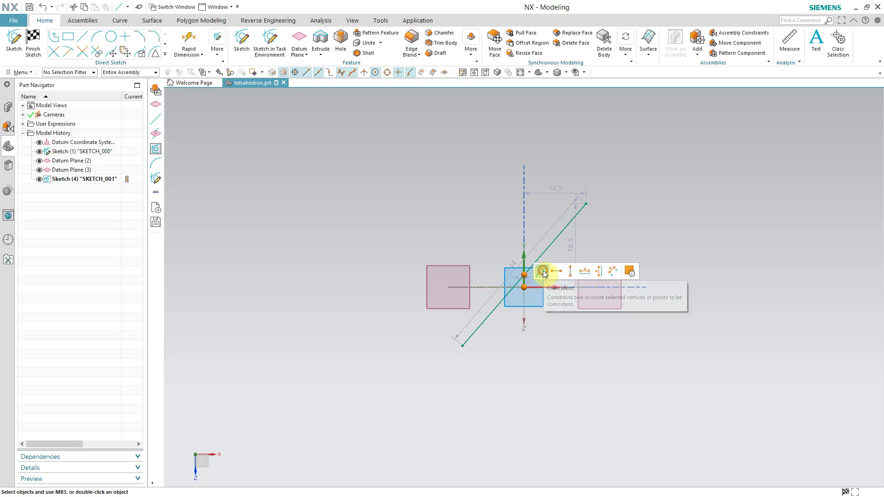
click(543, 272)
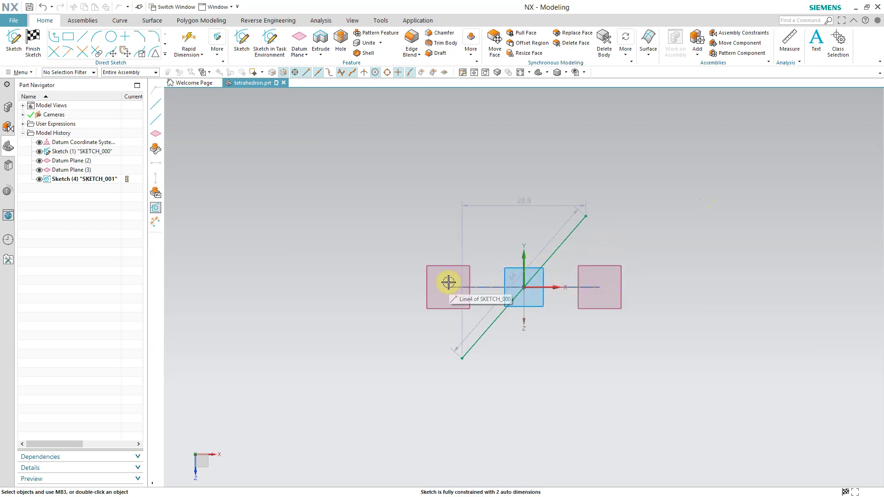
click(461, 358)
click(507, 343)
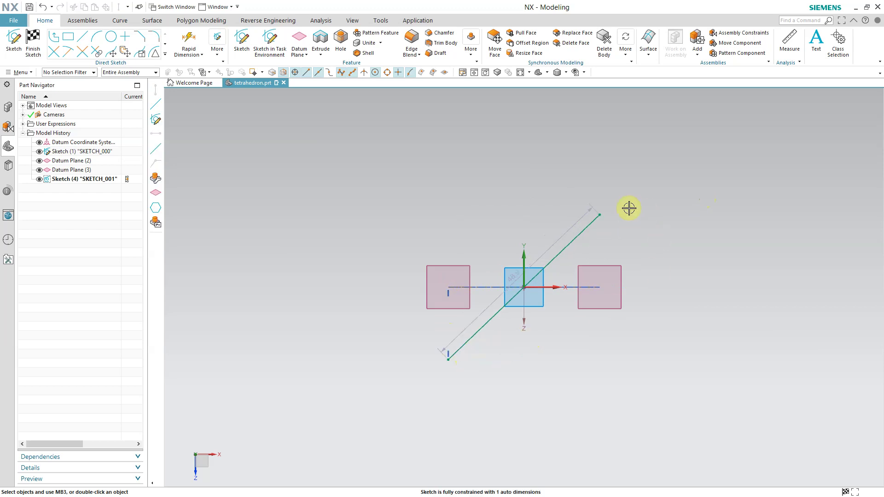
click(600, 214)
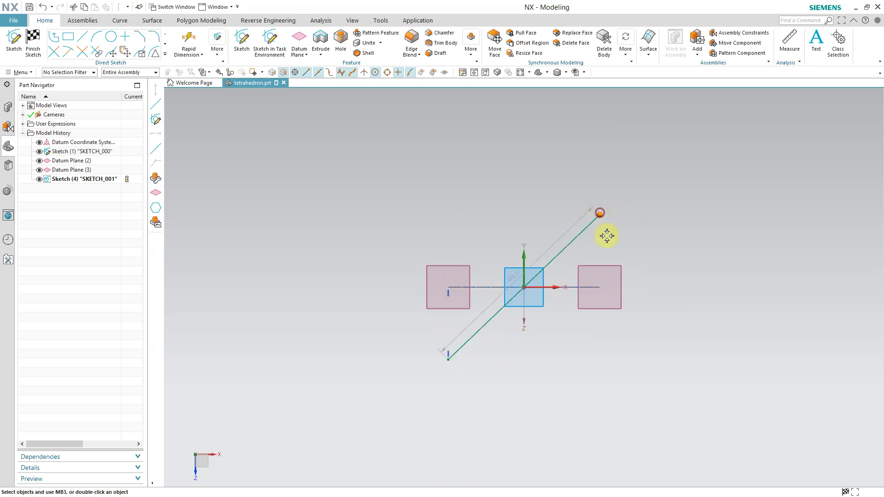
click(600, 287)
click(645, 273)
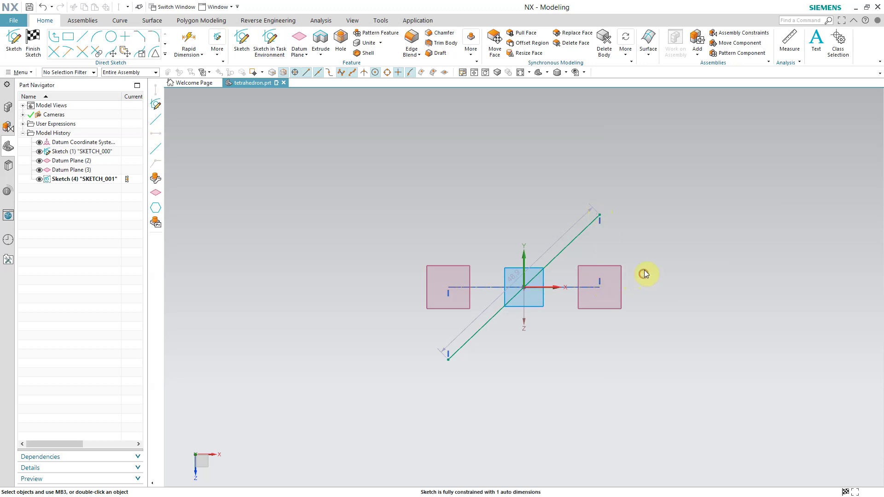
Step: Set the slanted line's length dimension to the formula a and finish the sketch
right_click(514, 275)
click(552, 266)
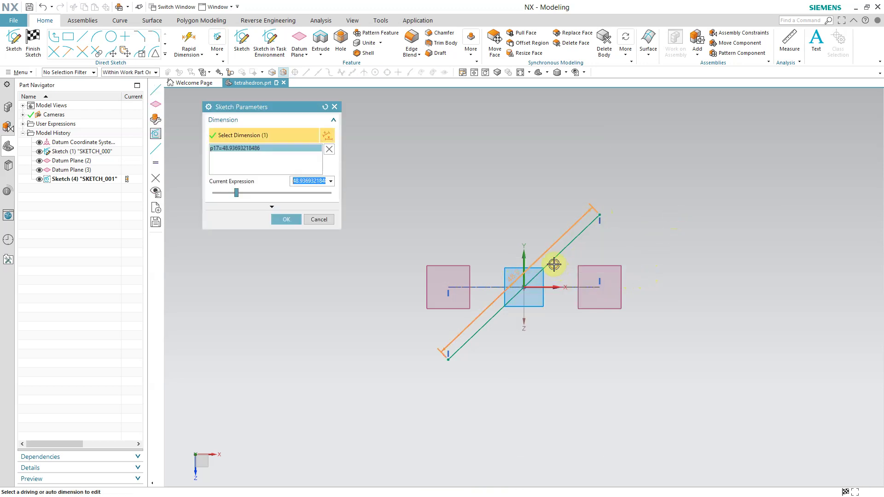
click(331, 182)
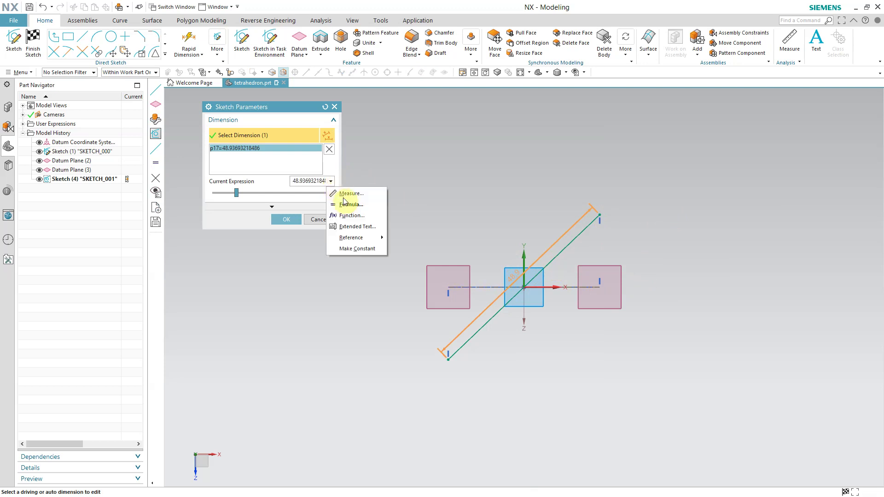
click(343, 203)
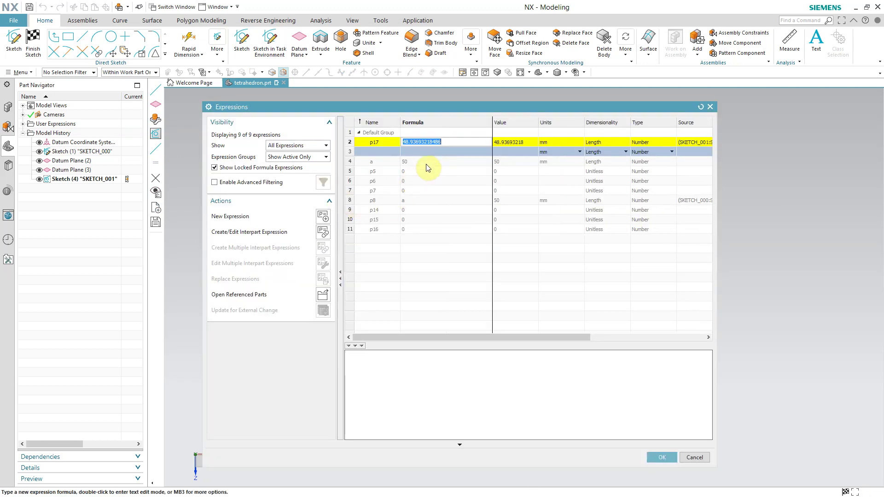
text(a)
key(Return)
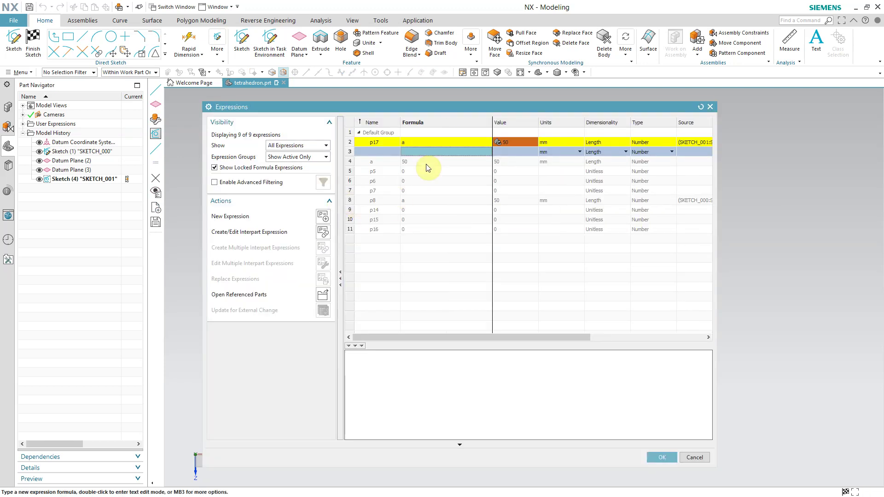
click(661, 457)
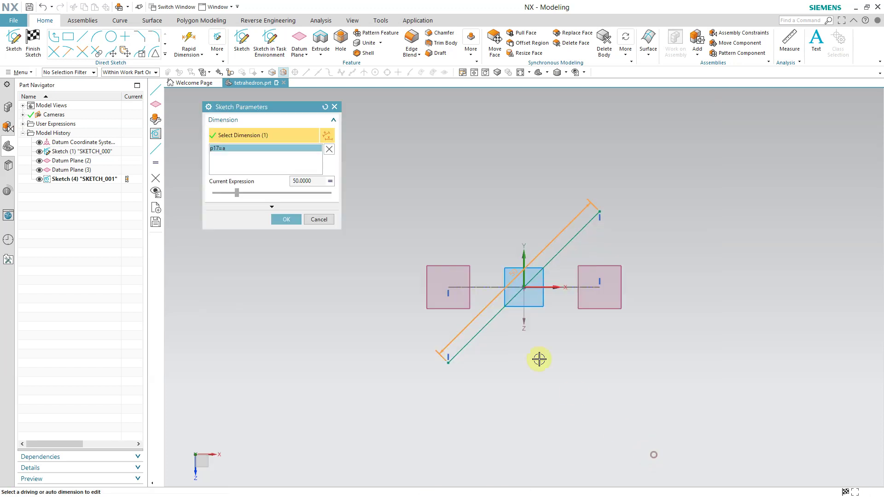
click(286, 220)
click(292, 268)
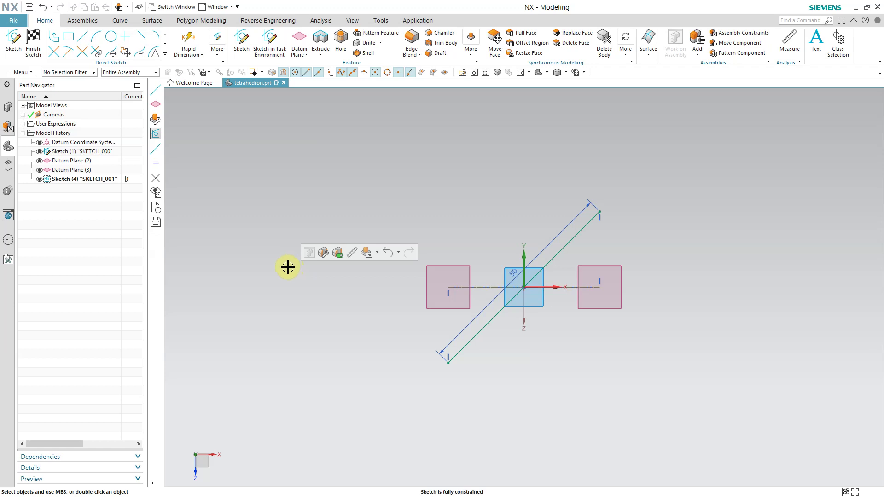
click(35, 46)
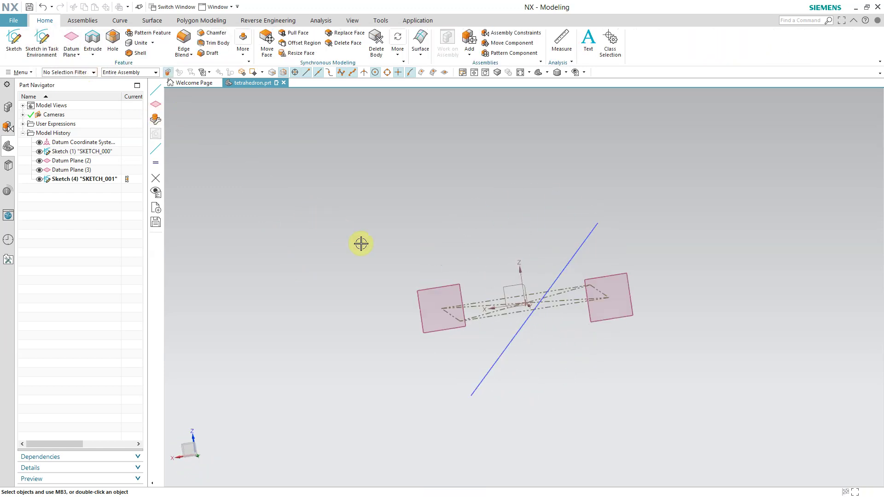
Step: Start a new on-plane sketch on the second datum plane, at the opposite side of the square
click(14, 40)
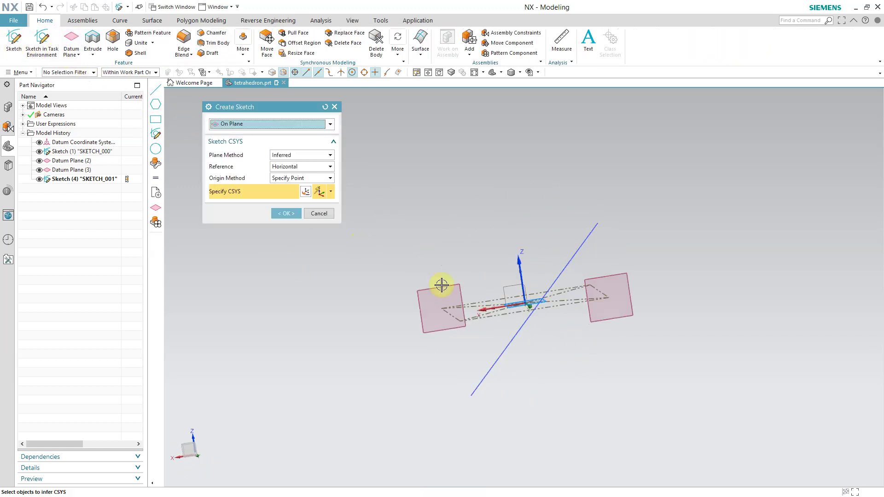
click(432, 288)
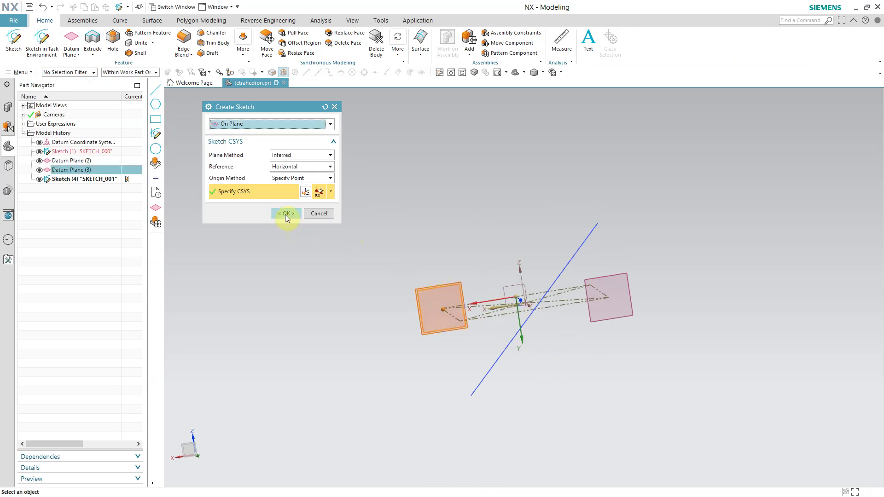
click(285, 214)
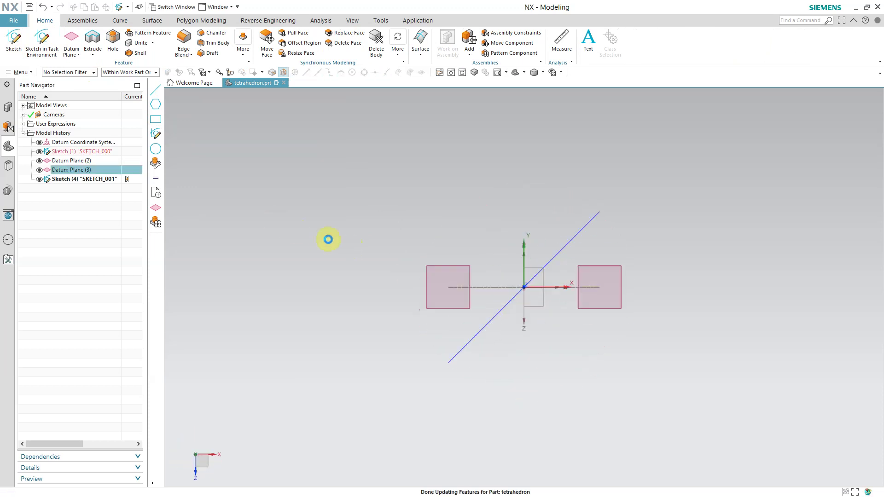
Step: Draw an opposing slanted line about 40.5 mm long from upper left to lower right, and end the Line command
click(82, 37)
click(462, 214)
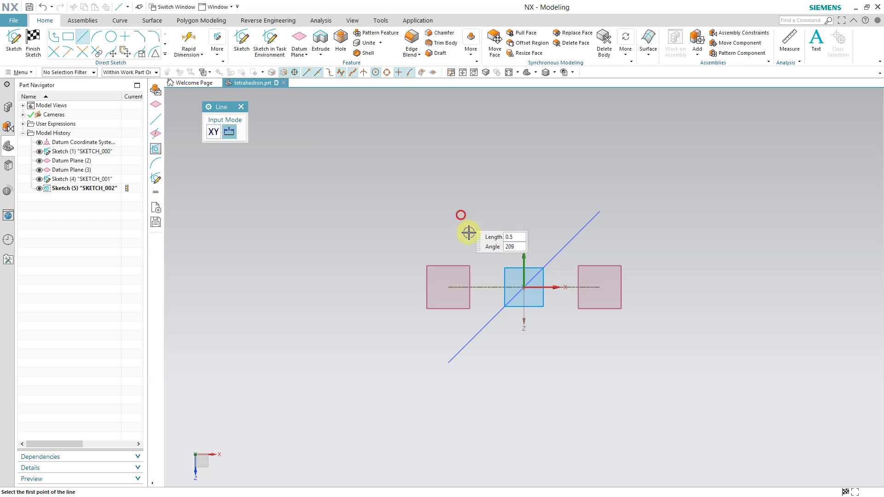
click(537, 370)
right_click(683, 194)
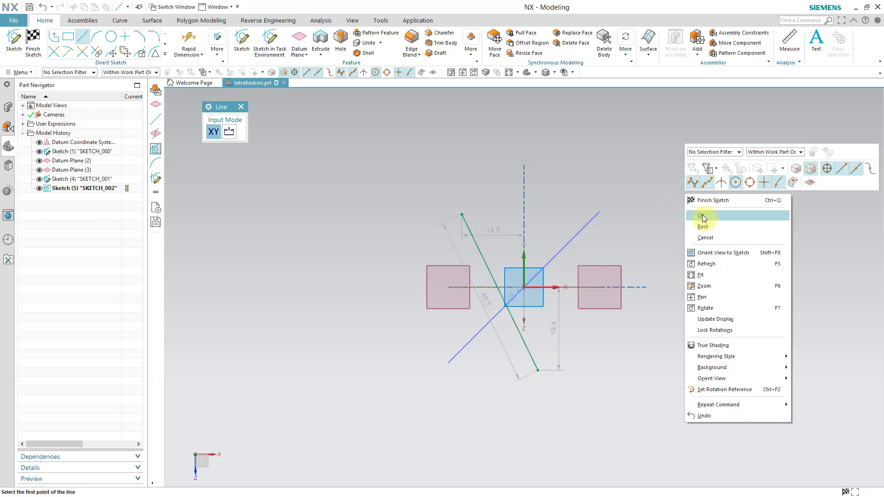
click(702, 214)
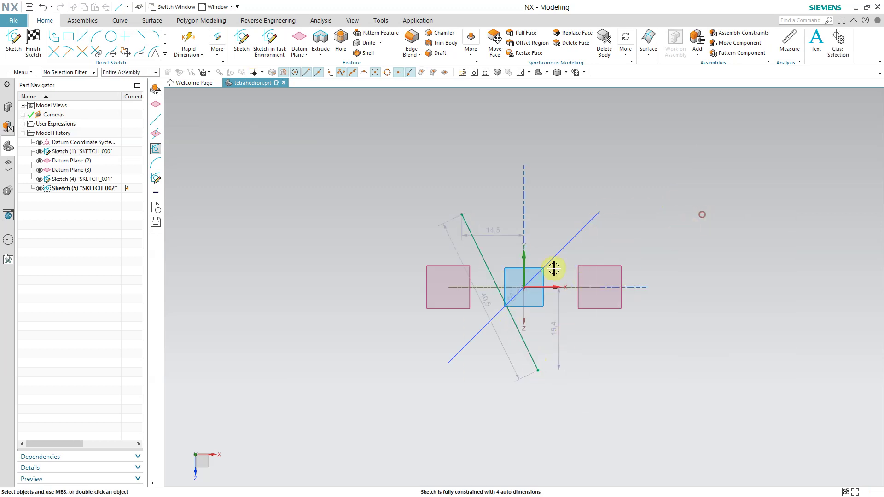
Step: Make the opposing line's midpoint coincident with the midpoint of the square's side and align its upper endpoint horizontally with the first slanted line's upper end
click(524, 288)
click(547, 272)
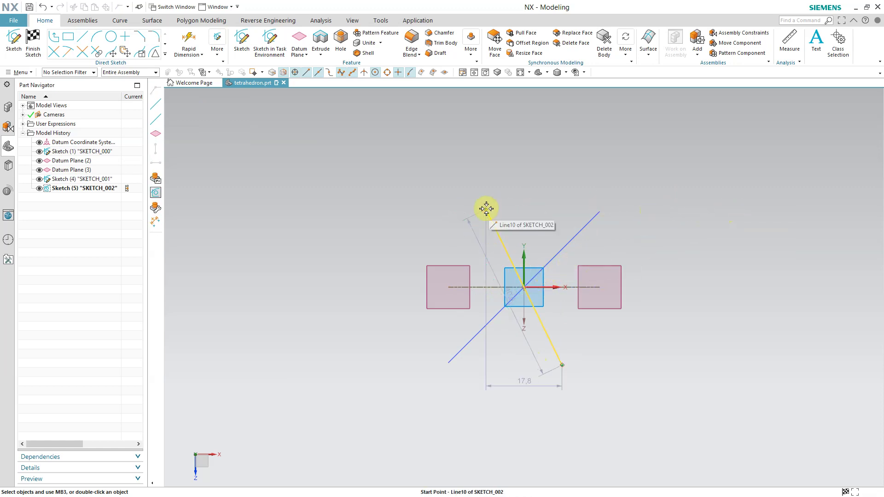
click(602, 211)
click(634, 198)
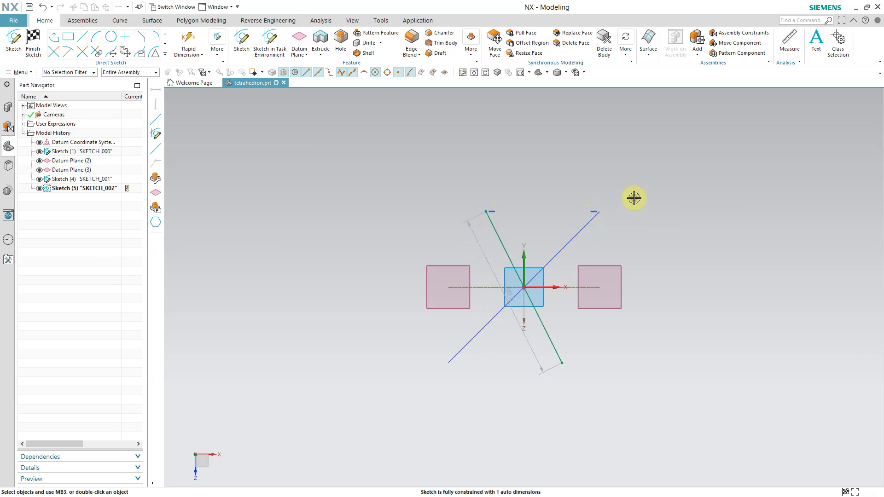
Step: Align the opposing line's lower endpoint horizontally and its upper endpoint vertically with the first slanted line's lower end, and finish the sketch
click(451, 361)
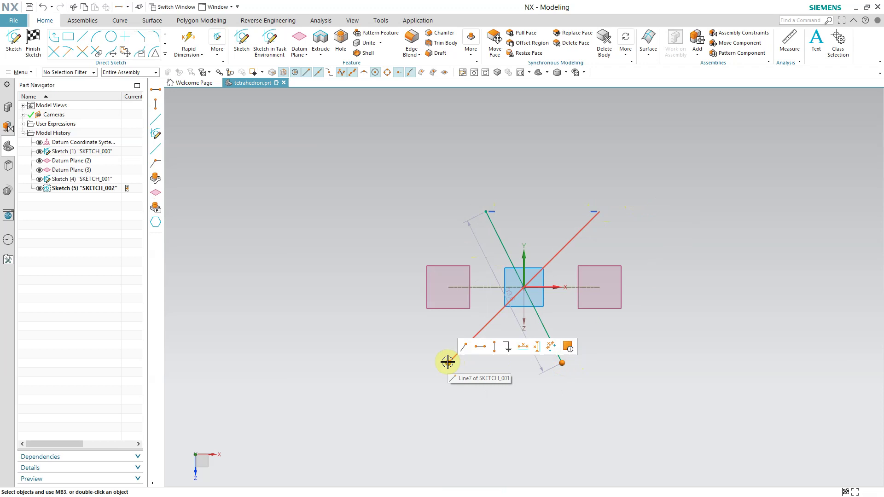
click(480, 350)
click(483, 211)
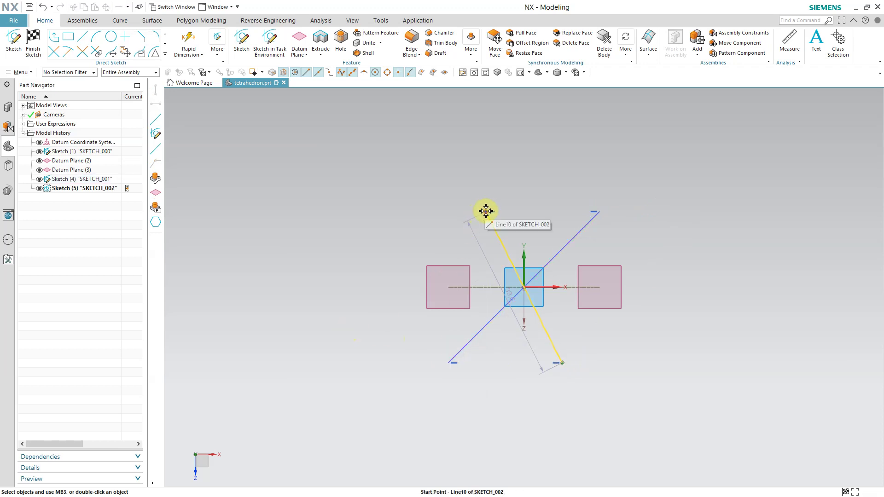
click(449, 365)
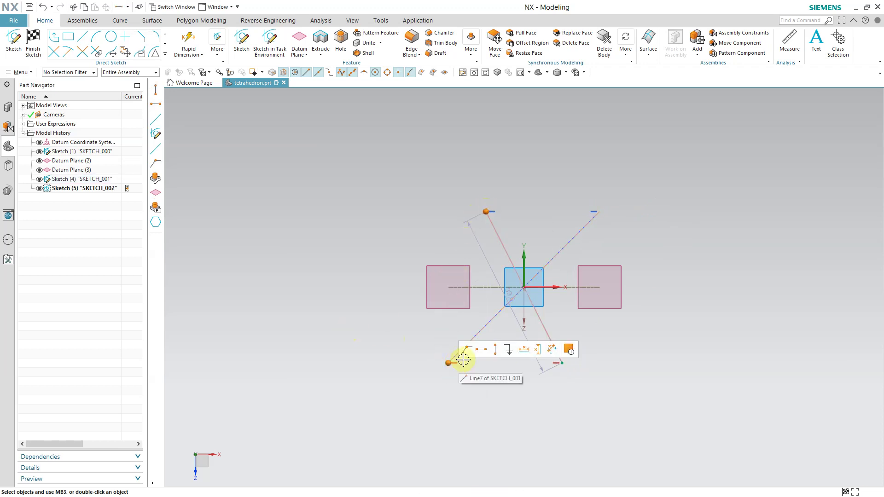
click(466, 346)
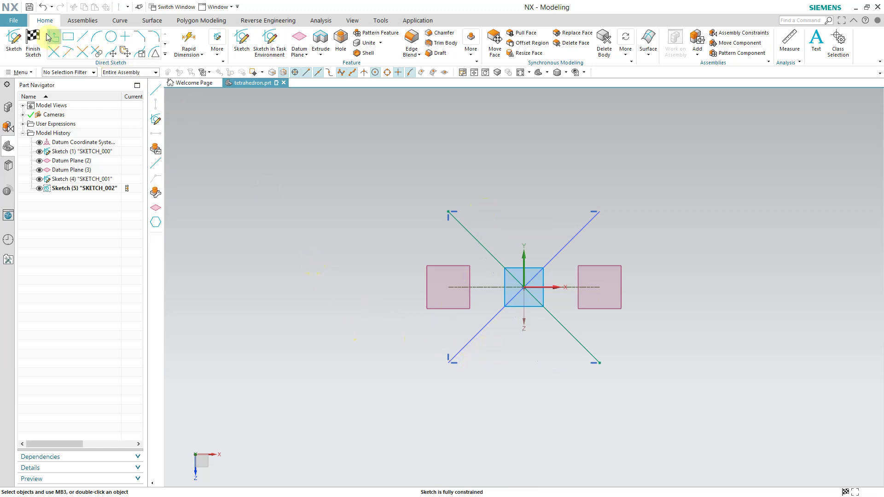
click(33, 41)
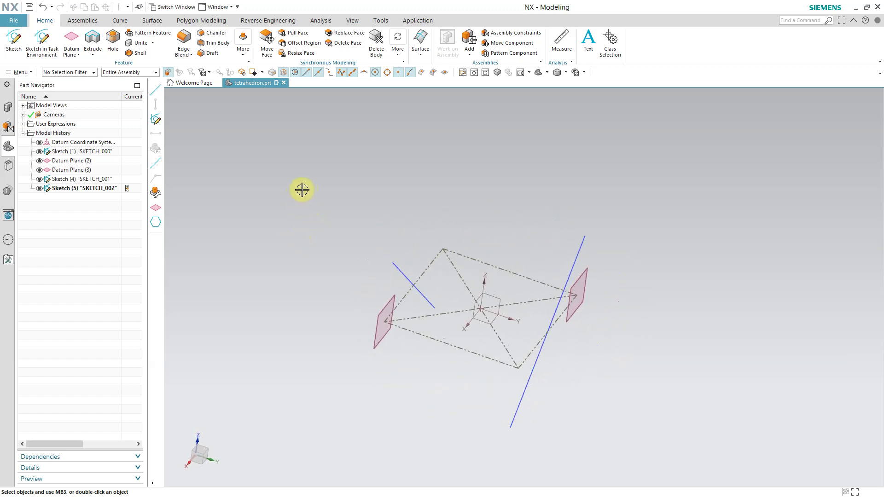
Step: Create two associative 3D lines between the sketched slanted lines, one joining their upper ends and one joining their lower ends
click(120, 21)
click(73, 39)
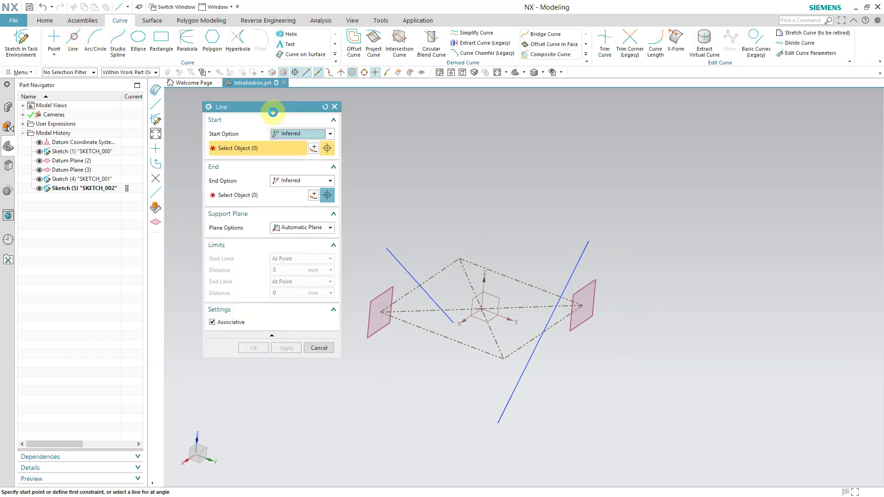
click(386, 247)
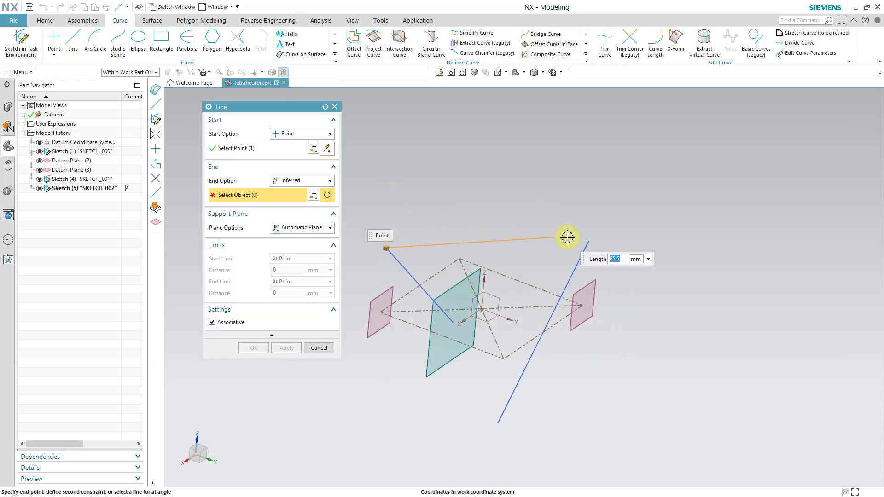
click(588, 241)
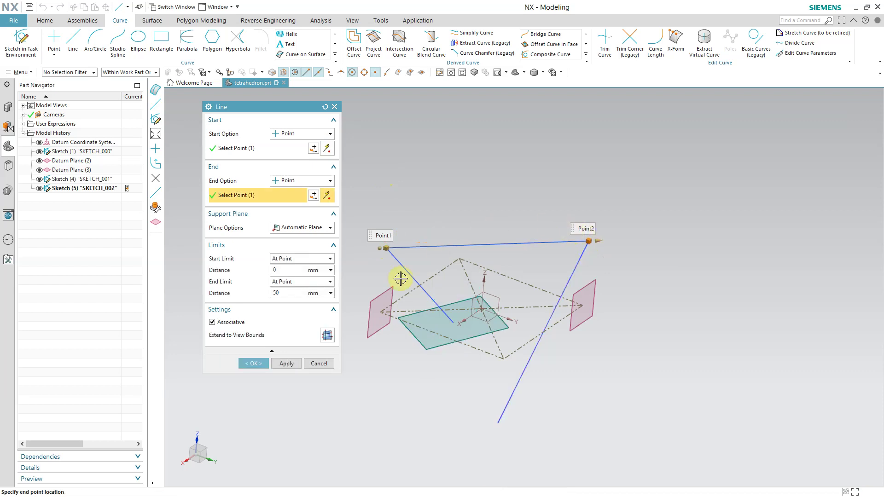
click(287, 363)
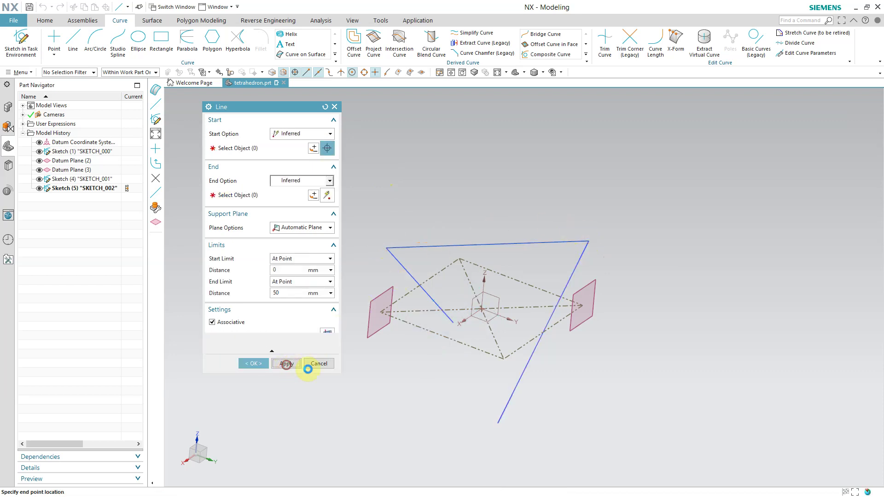
click(454, 324)
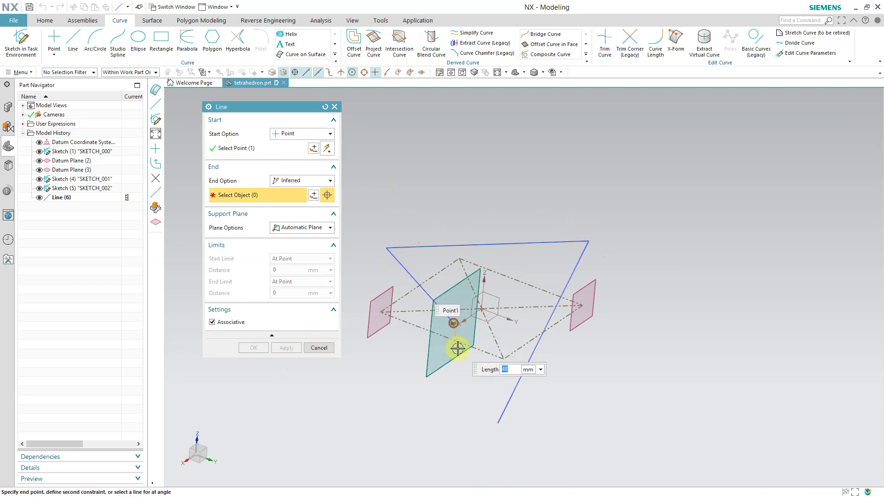
click(498, 424)
click(286, 364)
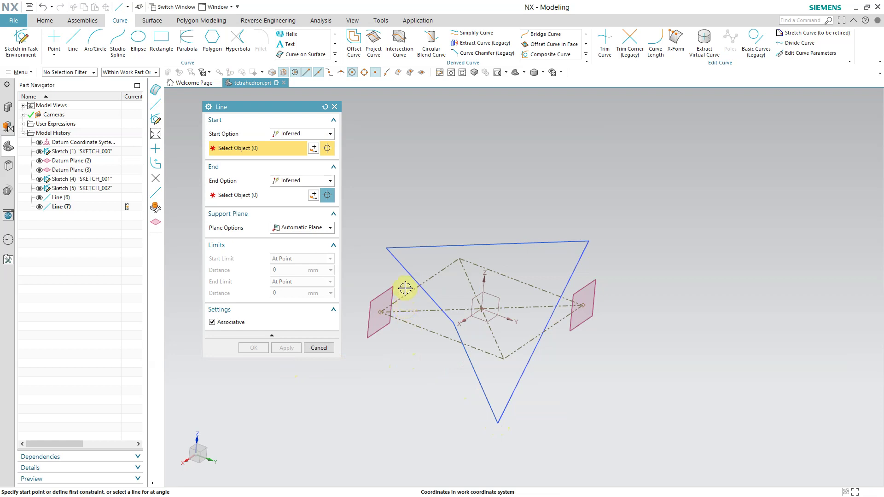
Step: Create two more 3D lines joining each end of the second sketch's slanted line to the opposite-height end of the first sketch's line
click(386, 247)
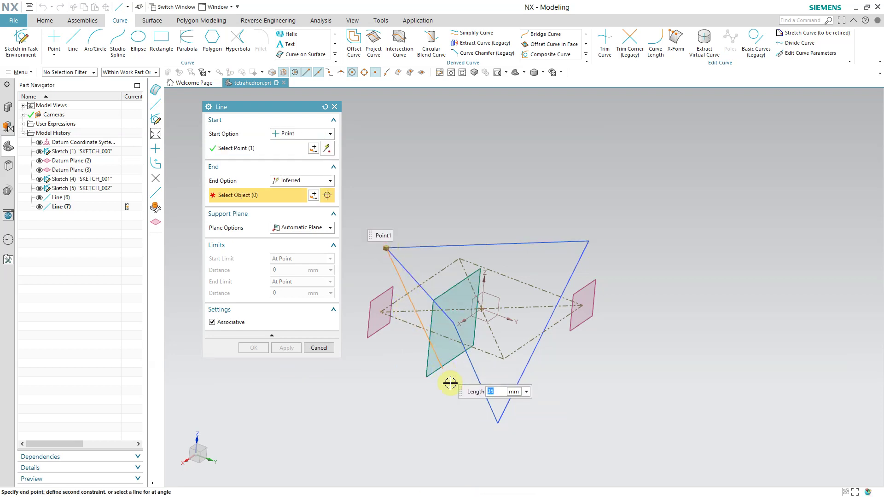
middle_drag(458, 399, 466, 416)
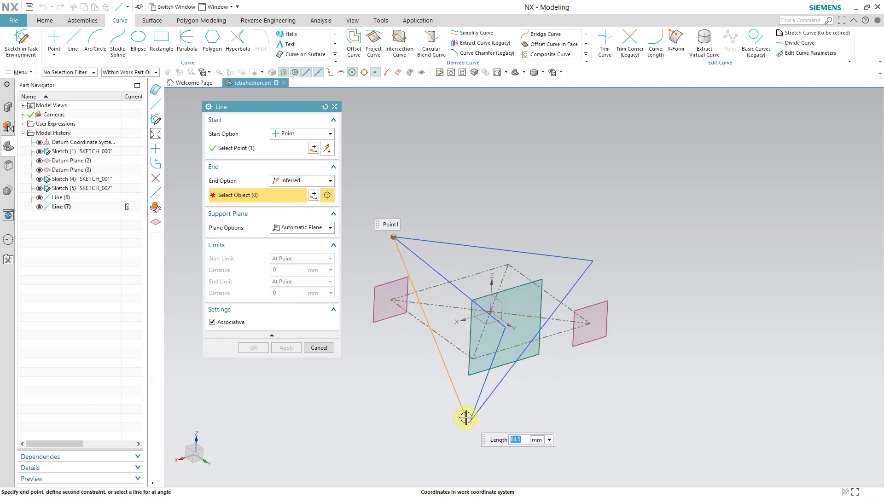
click(469, 423)
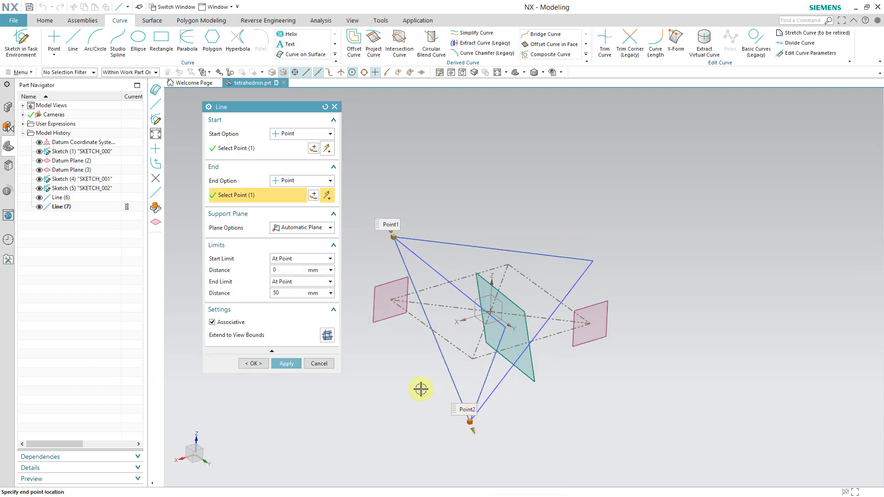
click(285, 364)
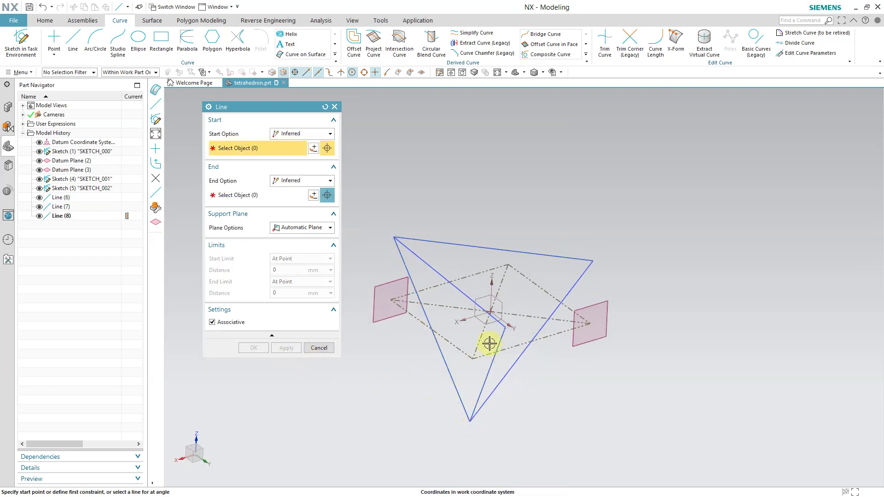
click(505, 327)
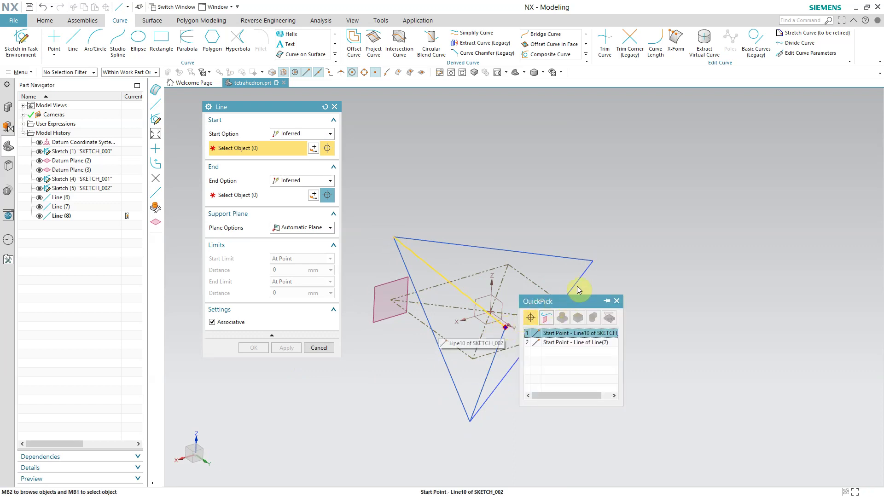
click(538, 332)
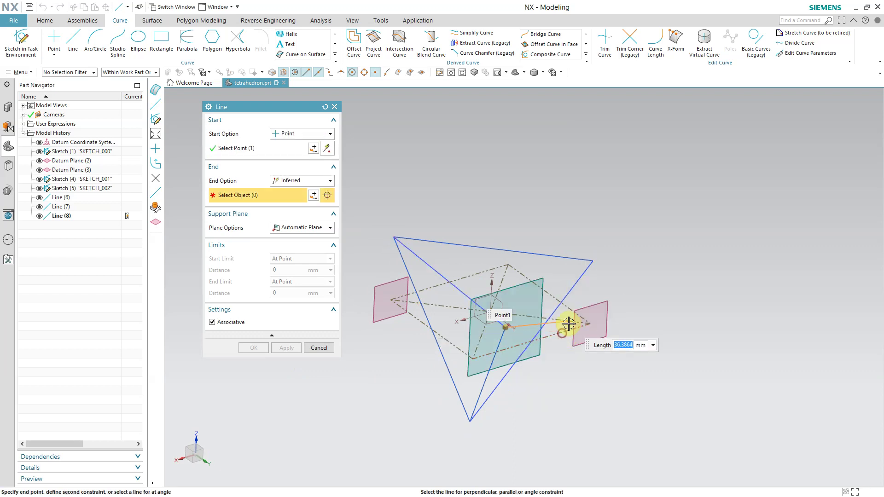
click(592, 259)
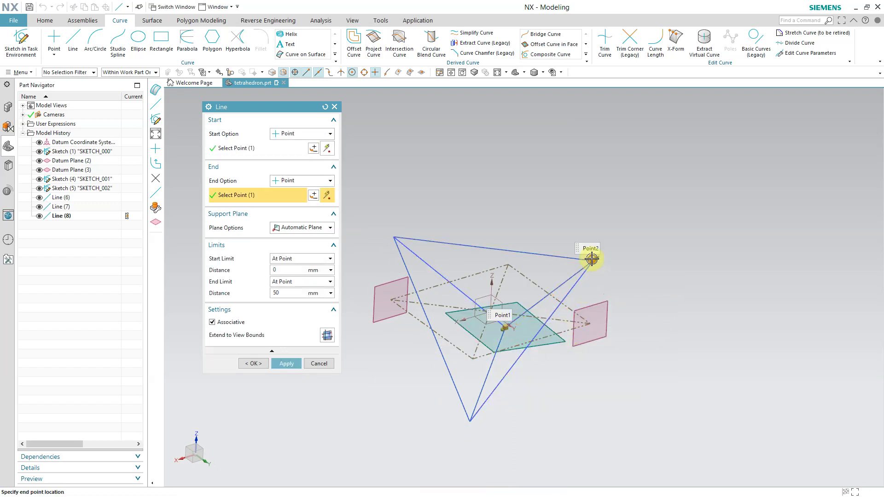
click(254, 364)
Step: Create a Fill Surface bounded by the second sketch's slanted line and the two lines running to the other slanted line's upper end
middle_drag(266, 364, 282, 201)
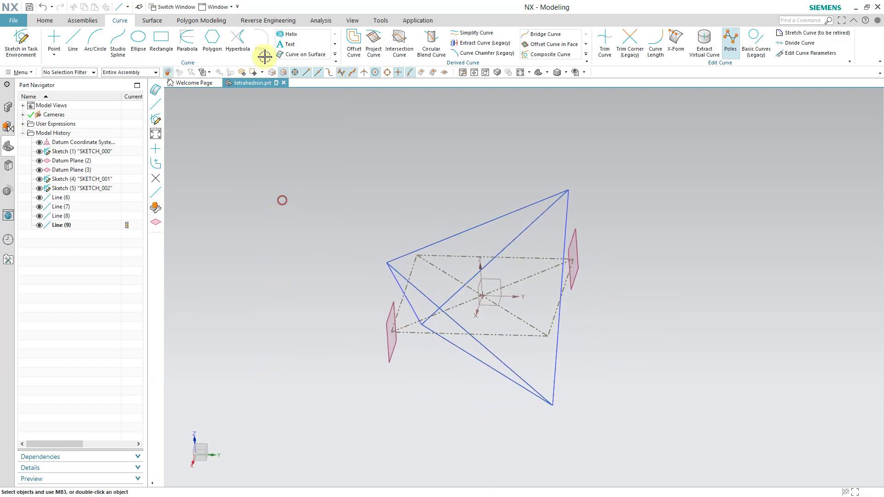
click(152, 21)
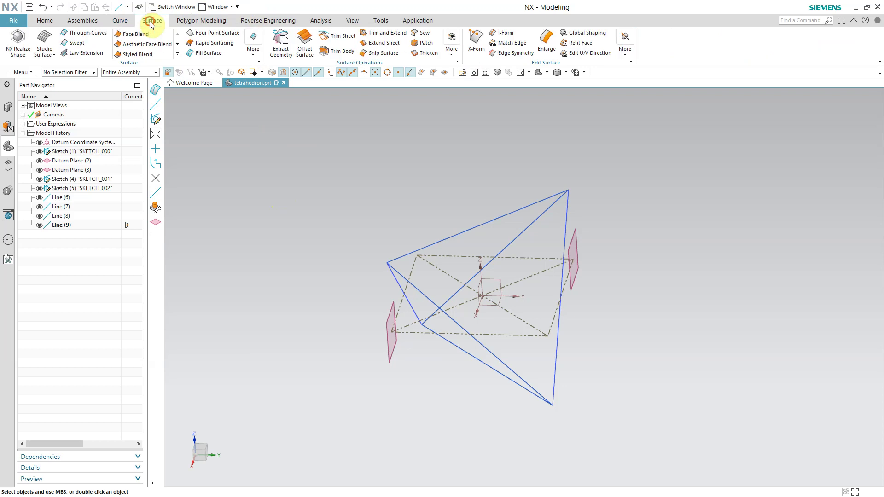
click(209, 53)
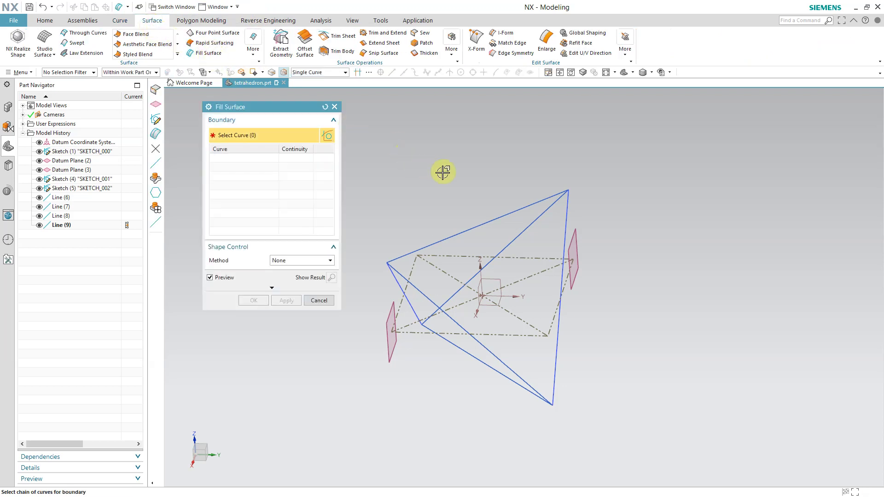
click(486, 222)
click(529, 225)
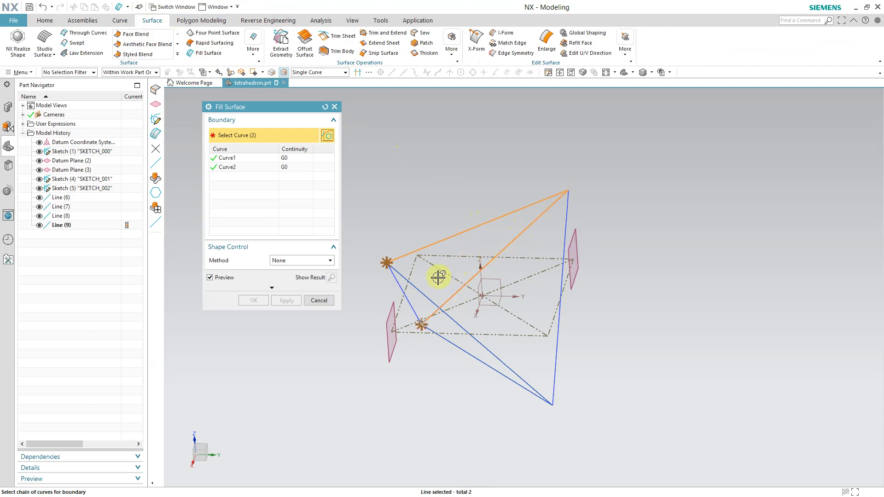
click(403, 291)
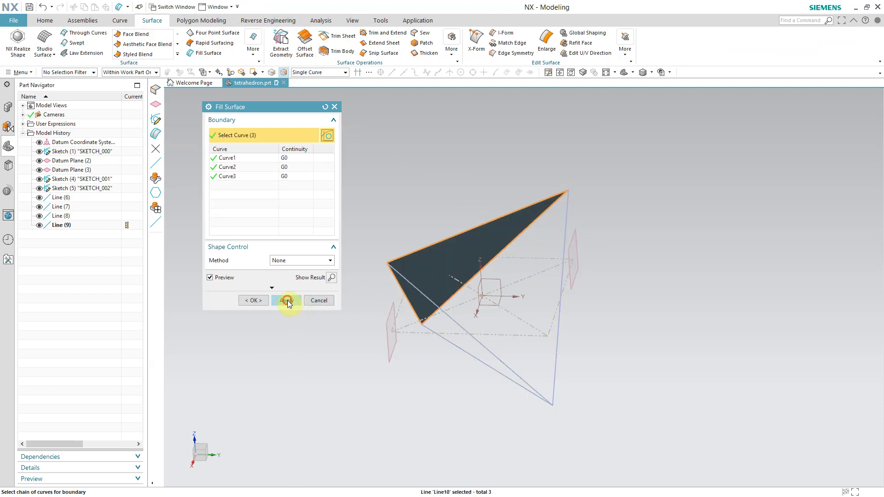
click(286, 300)
Step: Fill the adjacent triangular face bounded by the second sketch's slanted line and the two lines meeting at the other slanted line's lower end
middle_drag(343, 328, 415, 300)
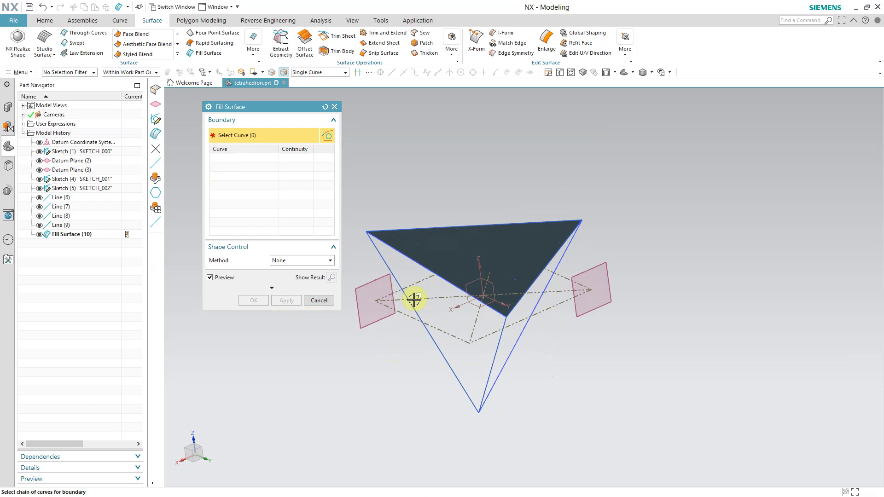
click(410, 261)
click(388, 259)
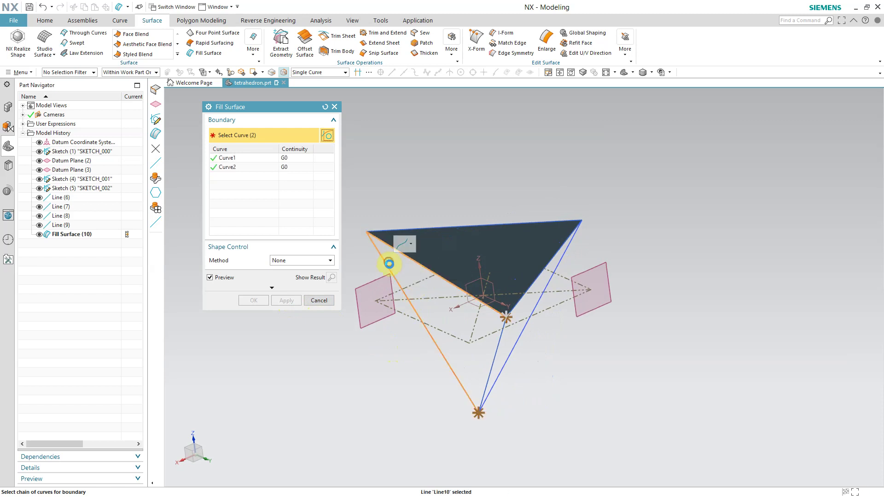
click(490, 357)
click(287, 300)
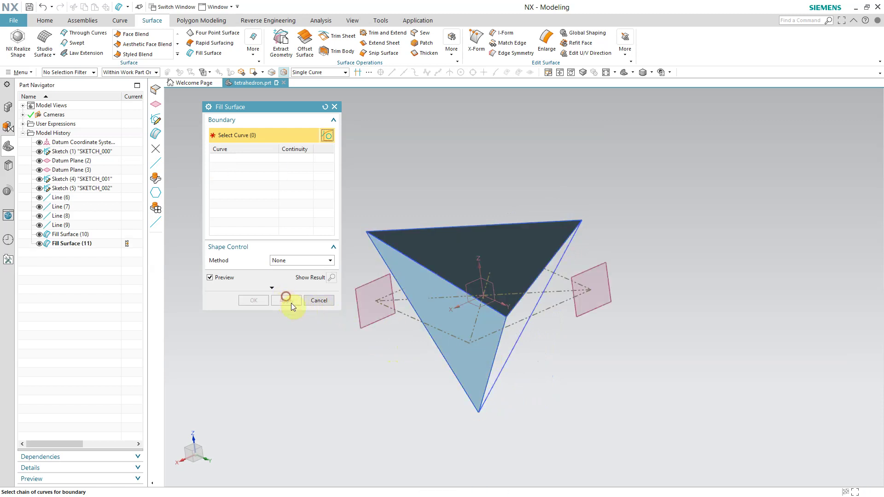
Step: Fill the third triangular face, bounded by the first sketch's slanted line and the two lines from the second slanted line's lower end
mouse_move(430, 349)
middle_down()
mouse_move(470, 358)
mouse_move(434, 344)
middle_up()
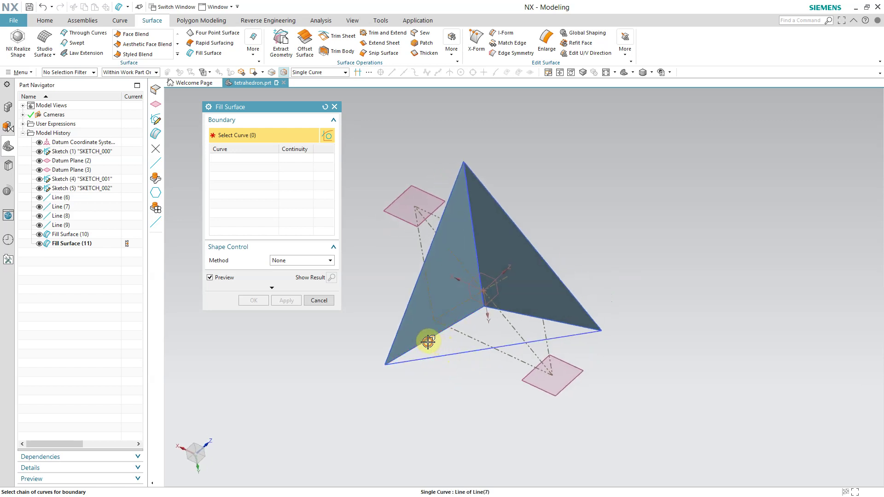
click(428, 342)
click(465, 352)
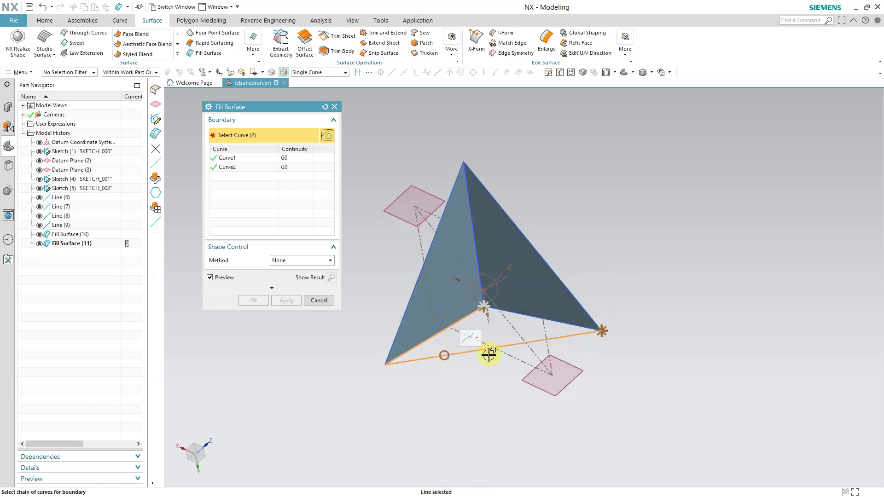
click(528, 318)
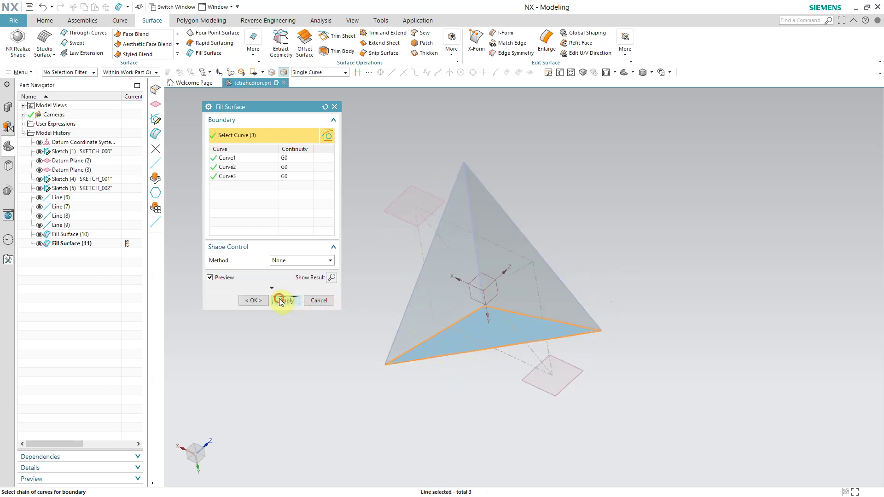
click(285, 300)
Step: Fill the remaining open triangular face of the tetrahedron, close the Fill Surface command and set an isometric view
middle_drag(296, 369, 424, 262)
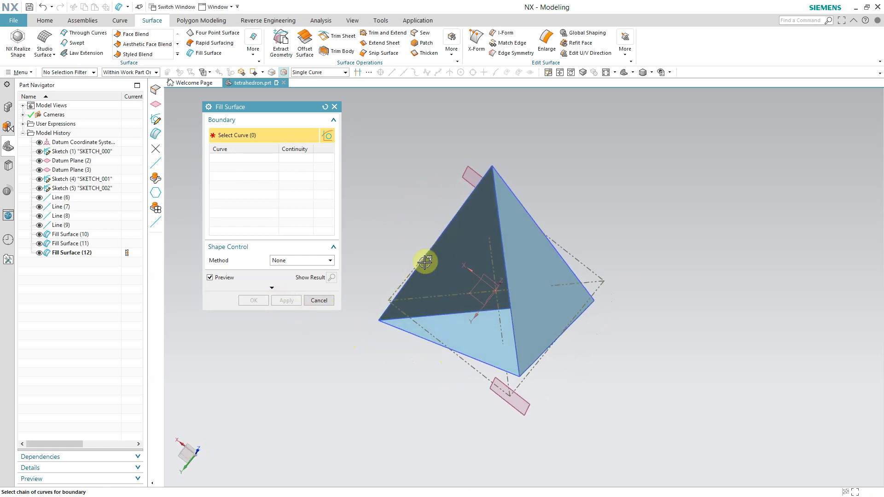
click(453, 216)
click(410, 338)
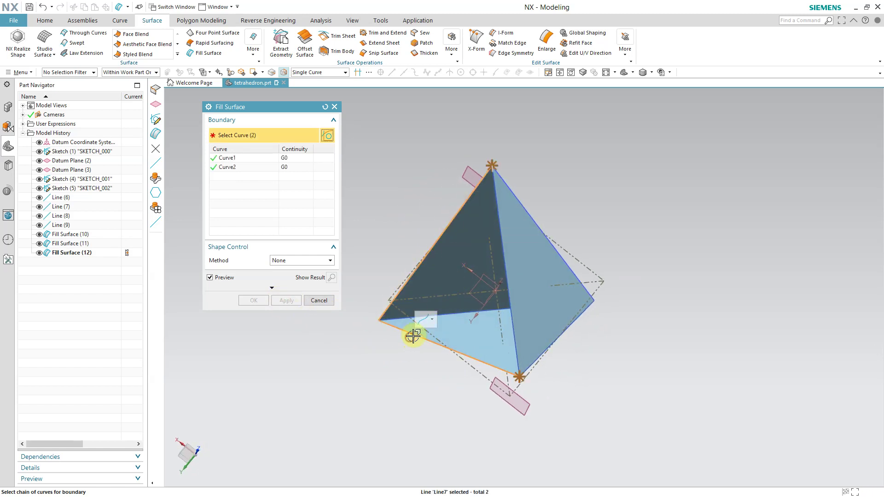
click(510, 325)
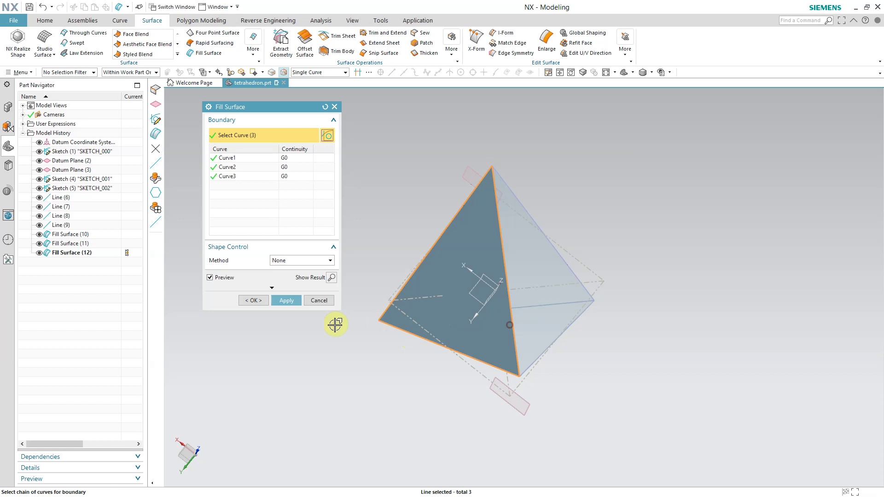
click(254, 301)
key(End)
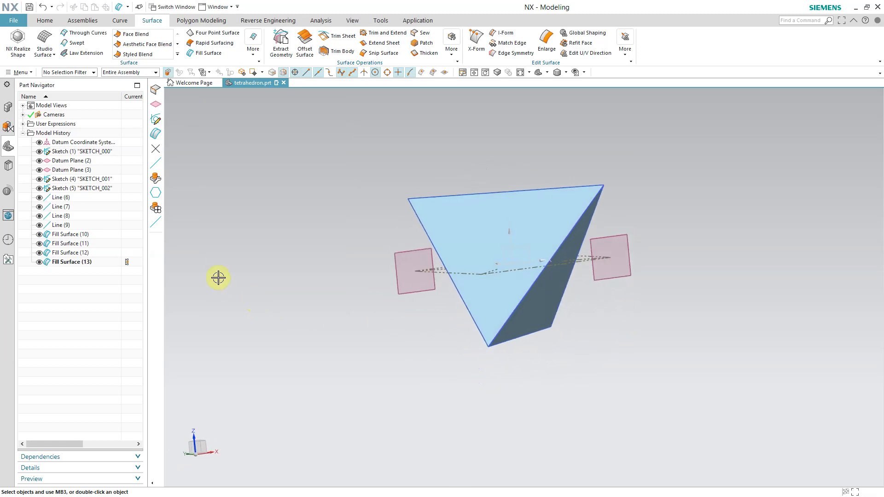
Step: Create a Curves and Points datum plane through the origin point and the tetrahedron's lower front edge, with subtype Point and Curve/Axis
click(44, 23)
click(73, 52)
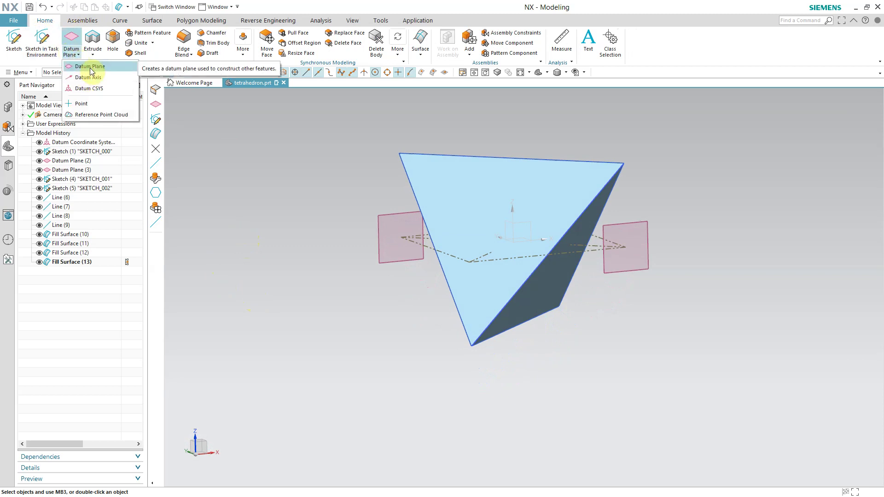
click(90, 67)
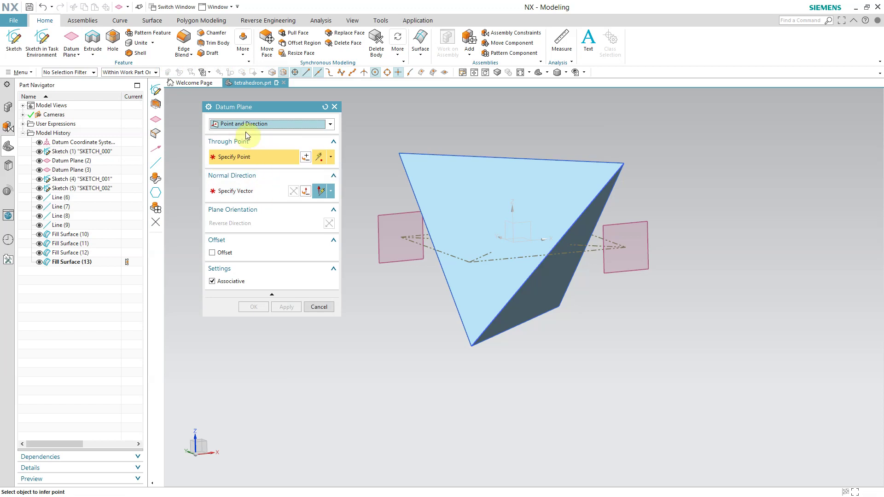
click(331, 125)
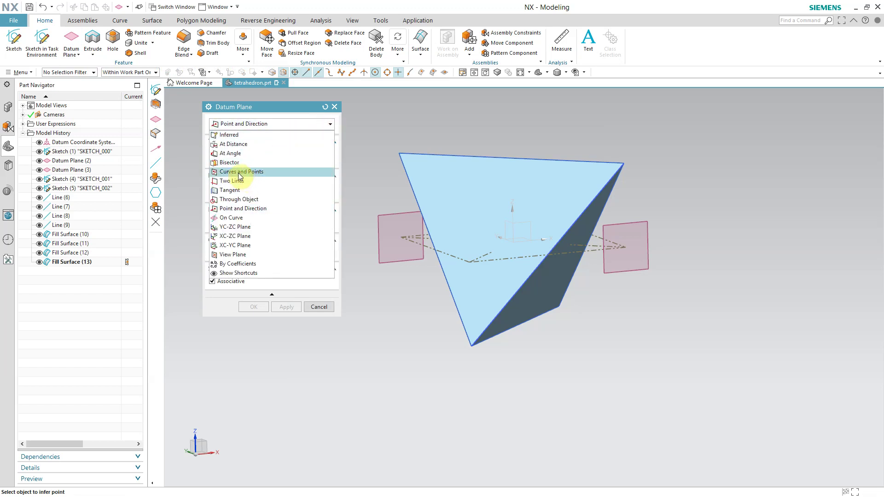
click(278, 170)
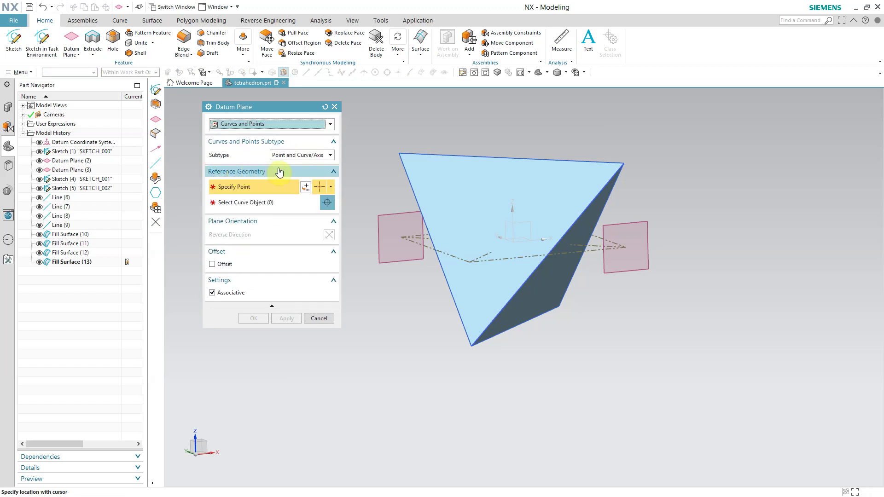
click(306, 187)
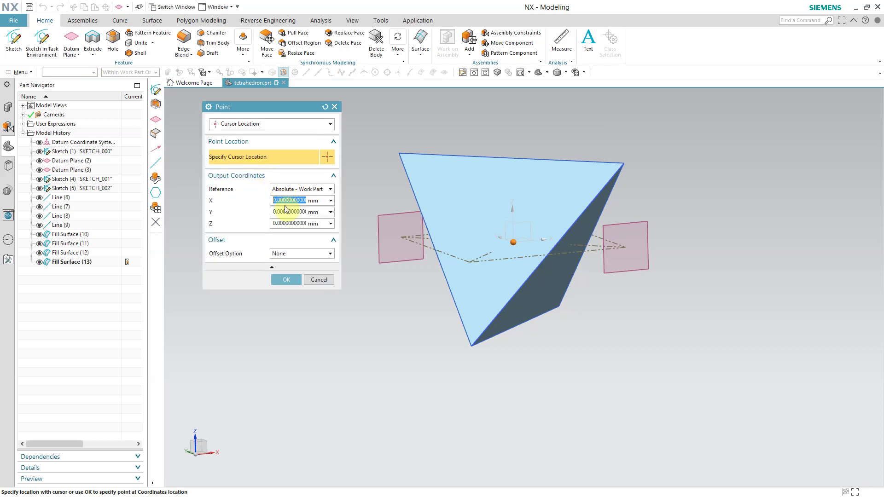
click(286, 281)
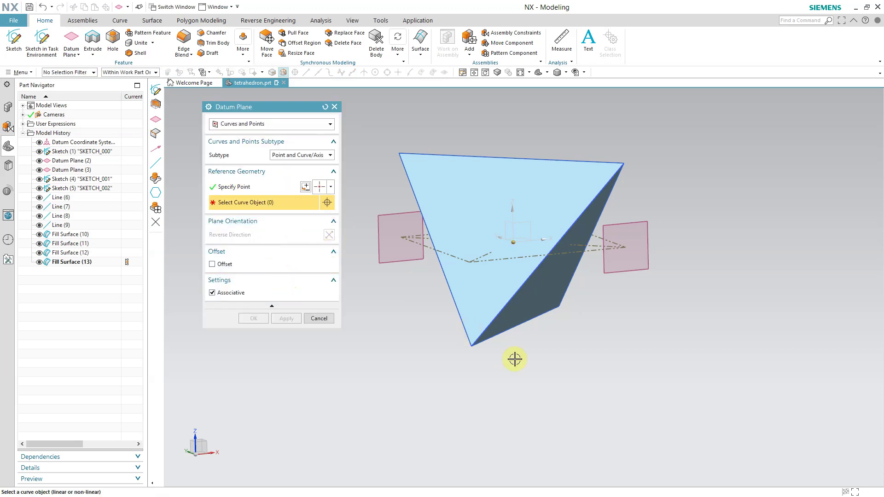
click(502, 335)
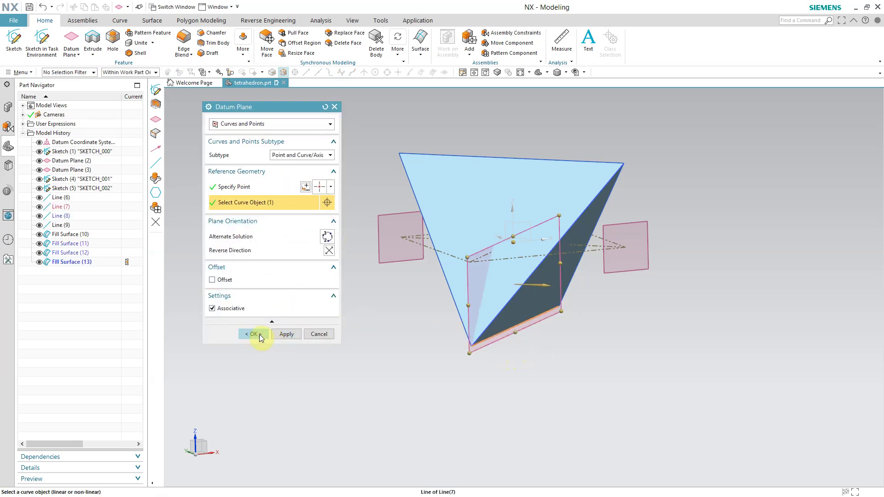
click(256, 335)
Step: Start a new sketch on the datum plane through the origin and the tetrahedron's edge
middle_drag(302, 337, 313, 256)
click(13, 40)
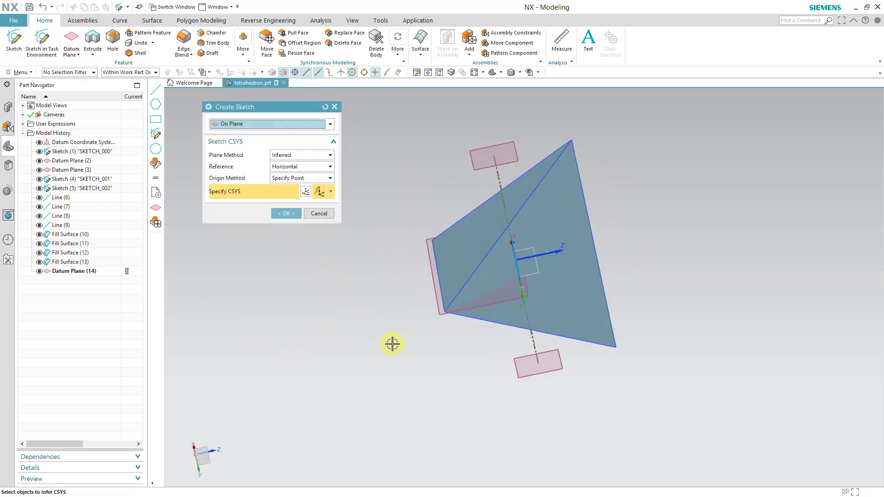
click(480, 312)
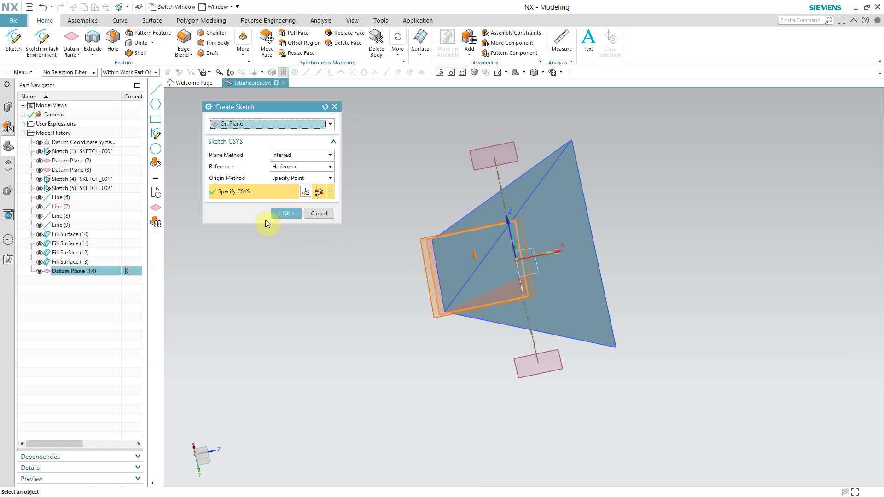
click(286, 214)
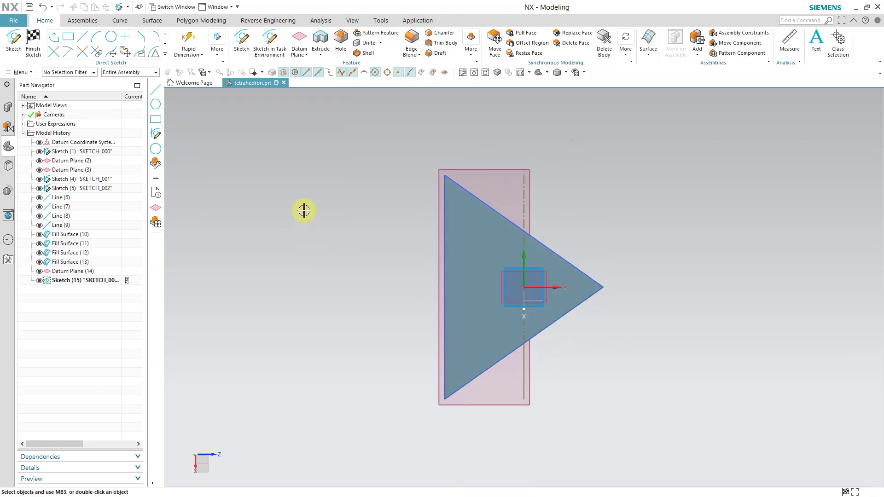
Step: Sketch a line from the triangle's lower left vertex, perpendicular to and extending beyond the opposite slanted edge
click(81, 39)
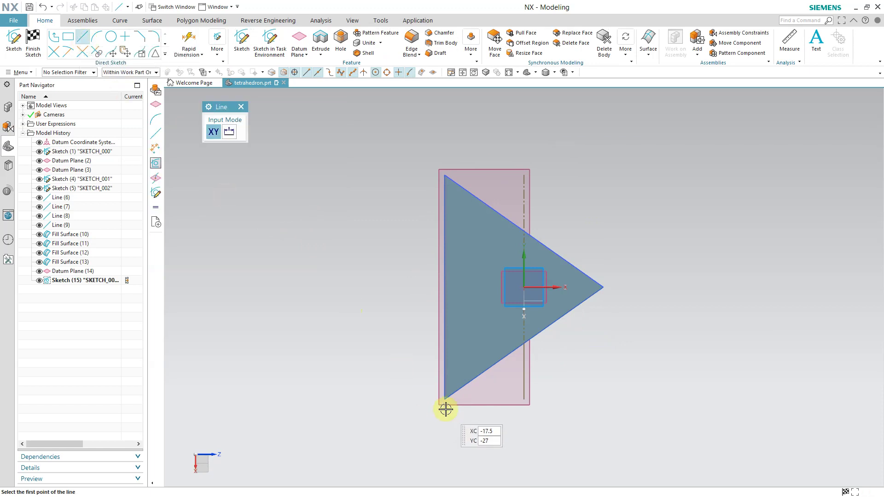
click(447, 399)
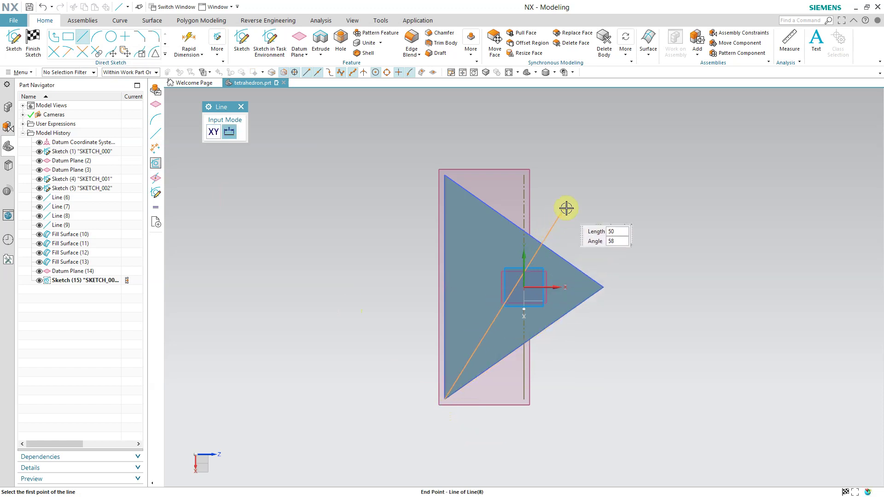
click(592, 189)
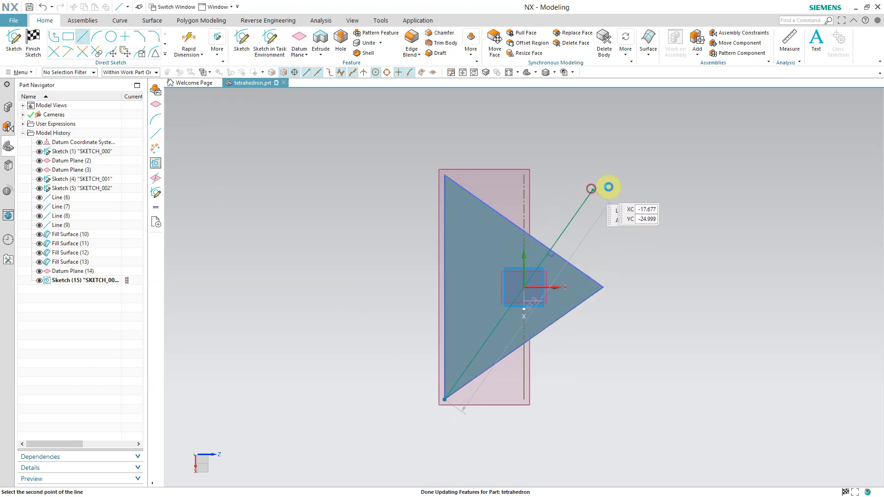
right_click(669, 182)
click(692, 203)
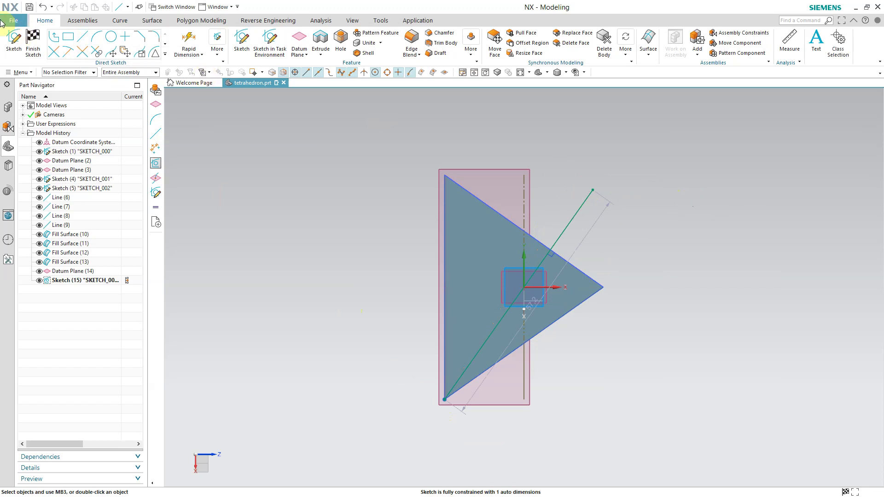
Step: Sketch a line about 36 mm long from the upper left vertex along the upper slanted edge
click(83, 40)
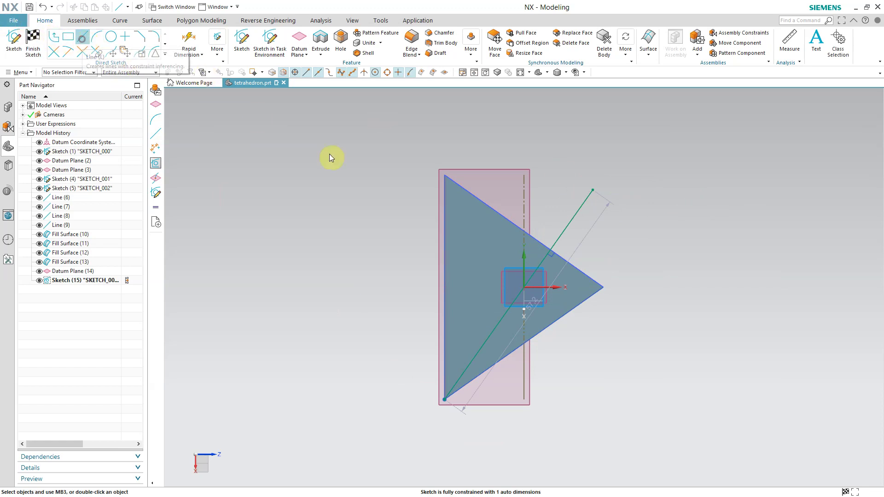
click(445, 175)
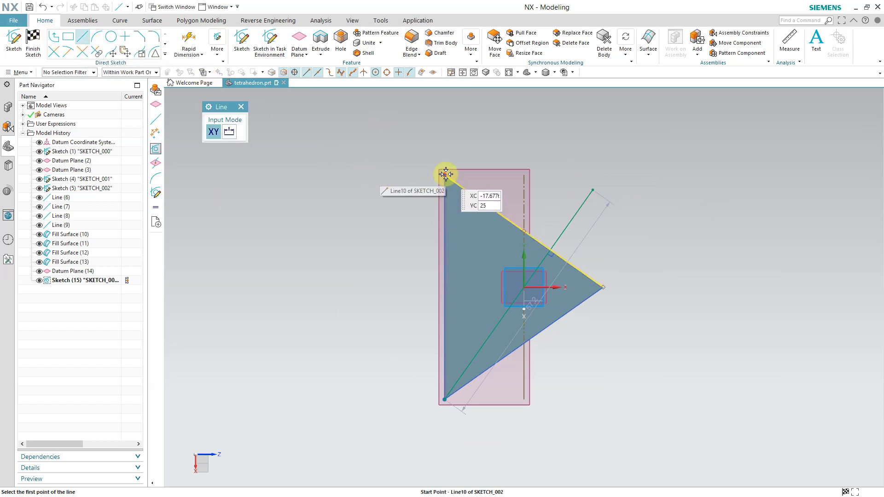
click(579, 271)
right_click(692, 252)
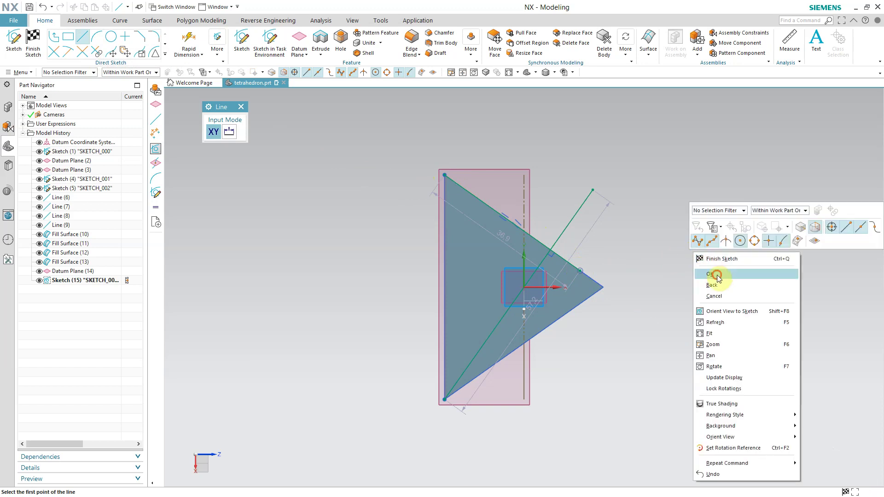
click(713, 275)
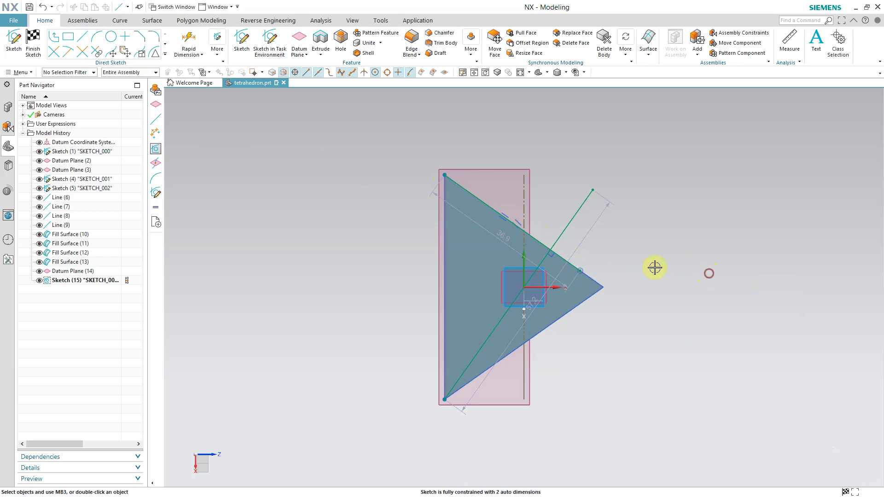
Step: Draw a 50 mm radius arc centred on the lower left vertex, from the upper left vertex to the perpendicular line
click(97, 41)
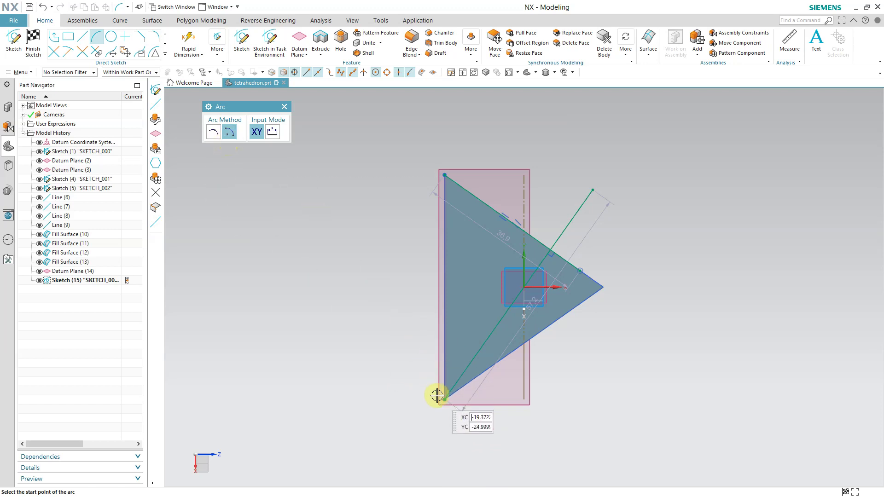
click(437, 395)
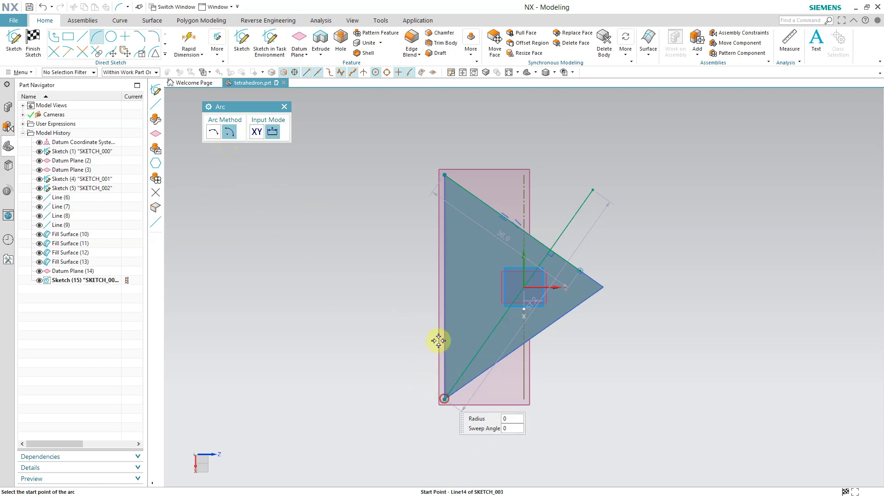
click(446, 173)
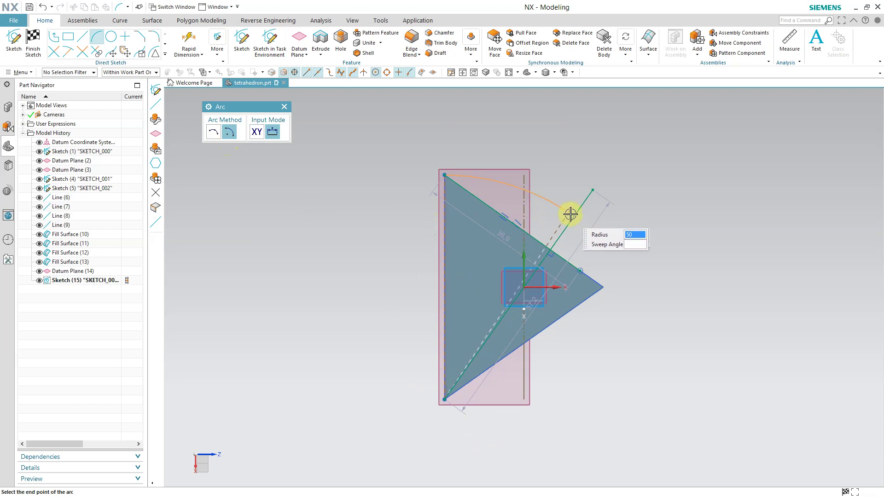
right_click(622, 164)
click(639, 187)
key(Escape)
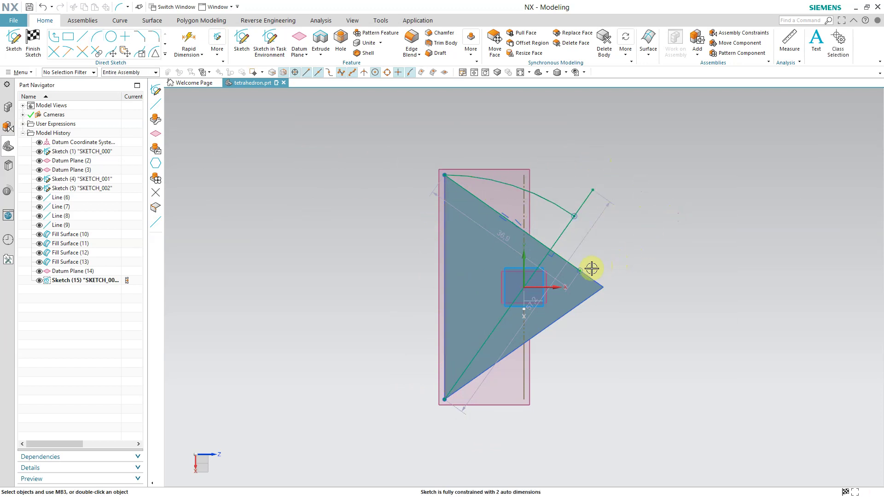
Step: Constrain the edge line's free end onto the perpendicular line, and make the perpendicular line's outer end coincident with the arc's end
click(581, 271)
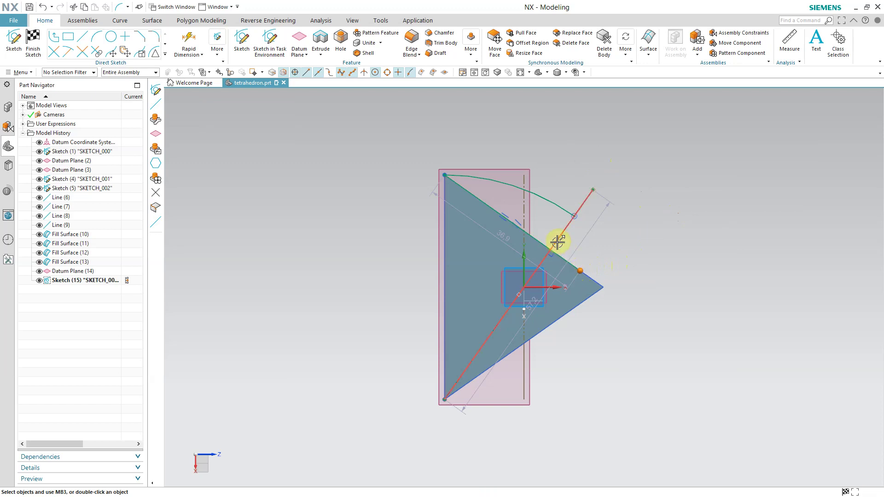
click(558, 241)
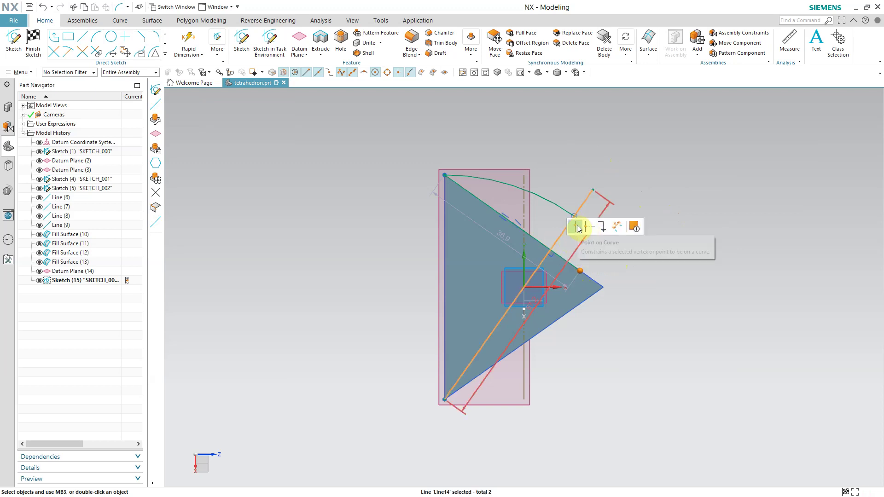
click(577, 226)
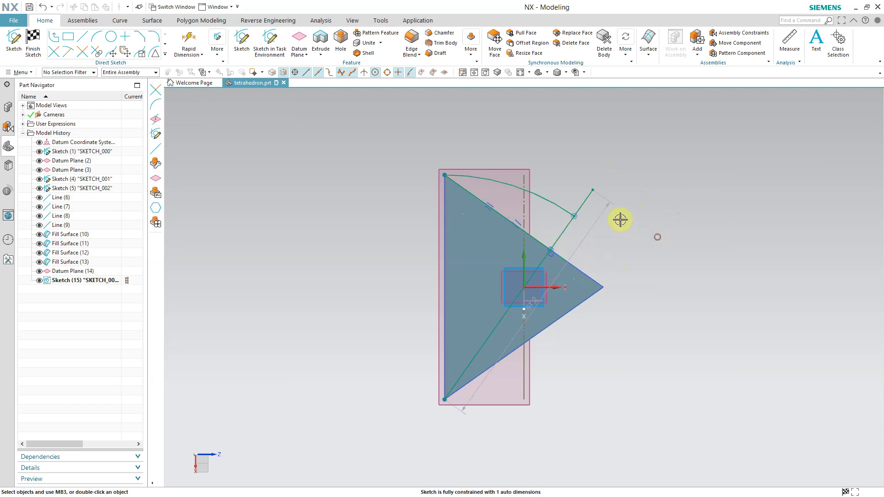
click(575, 215)
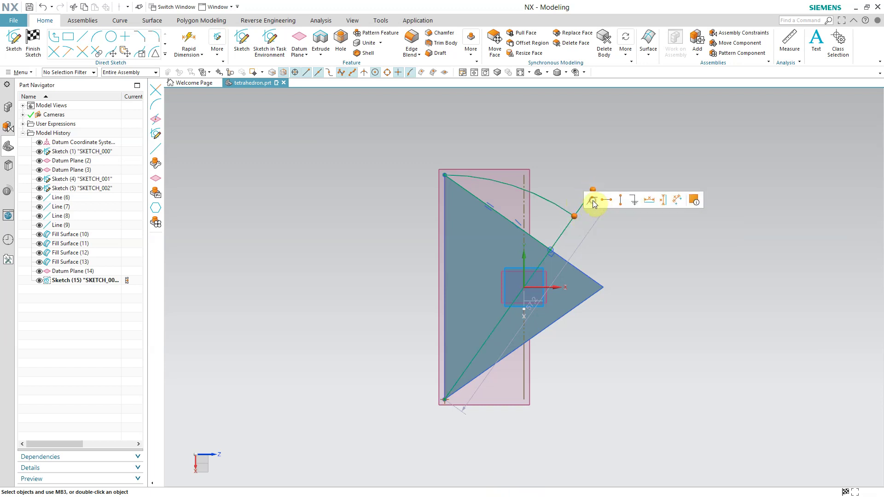
click(593, 201)
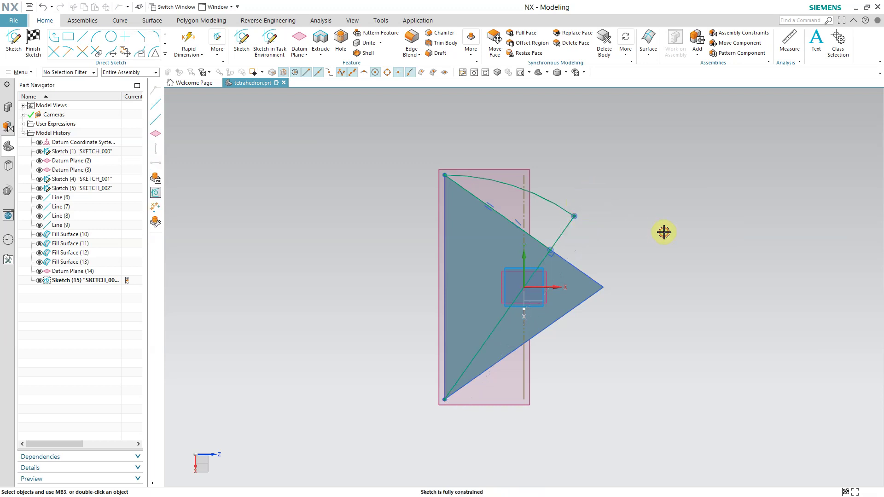
Step: Trim away the perpendicular line's portion inside the triangle and finish the sketch
click(52, 52)
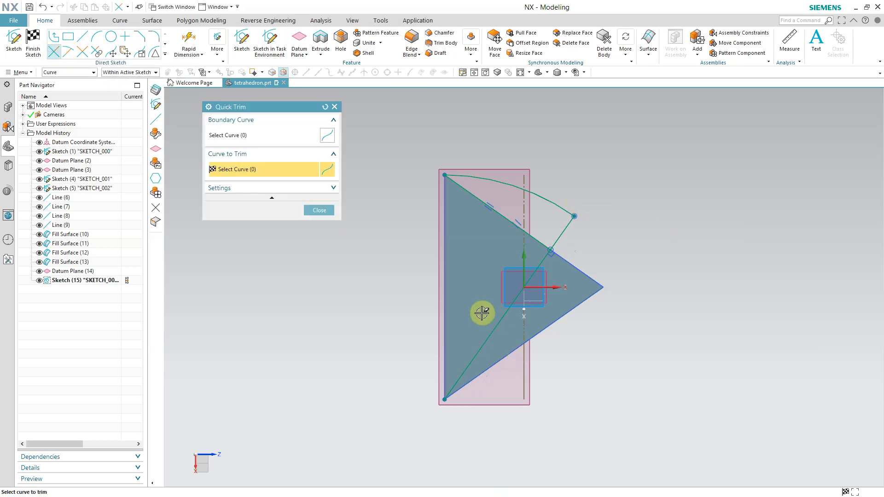
click(499, 322)
click(318, 210)
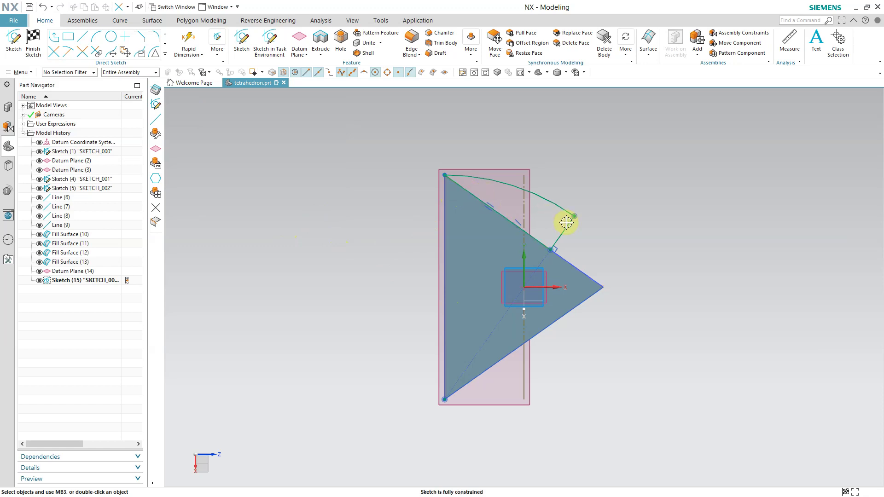
drag(566, 219, 574, 216)
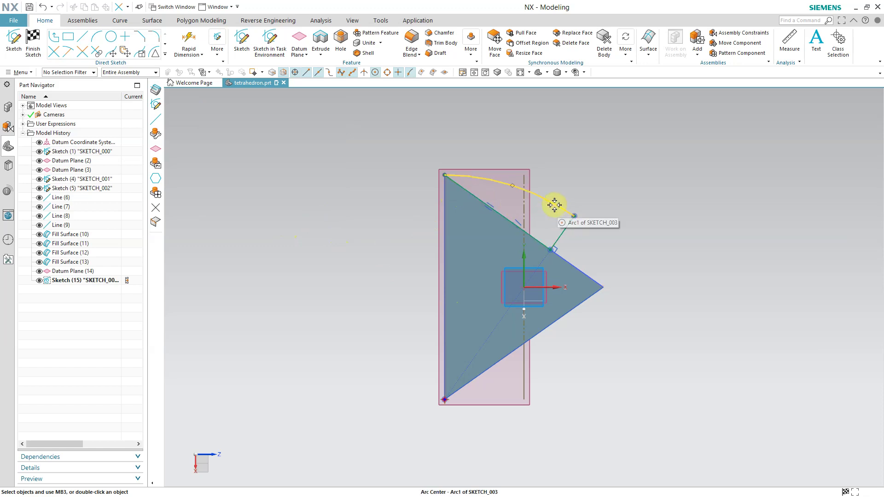
click(36, 40)
Step: Revolve the closed arc sketch region 360° about its short perpendicular line as a separate solid body
mouse_move(322, 244)
middle_down()
mouse_move(310, 236)
mouse_move(316, 220)
middle_up()
click(93, 55)
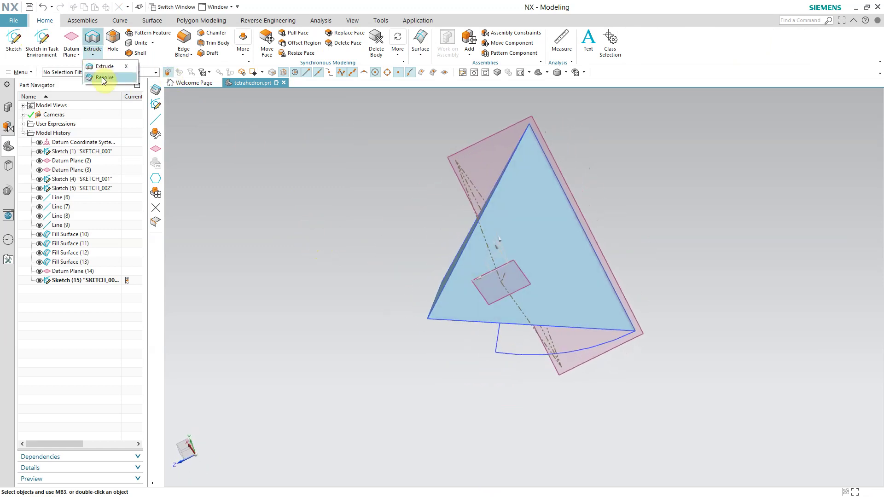
click(102, 75)
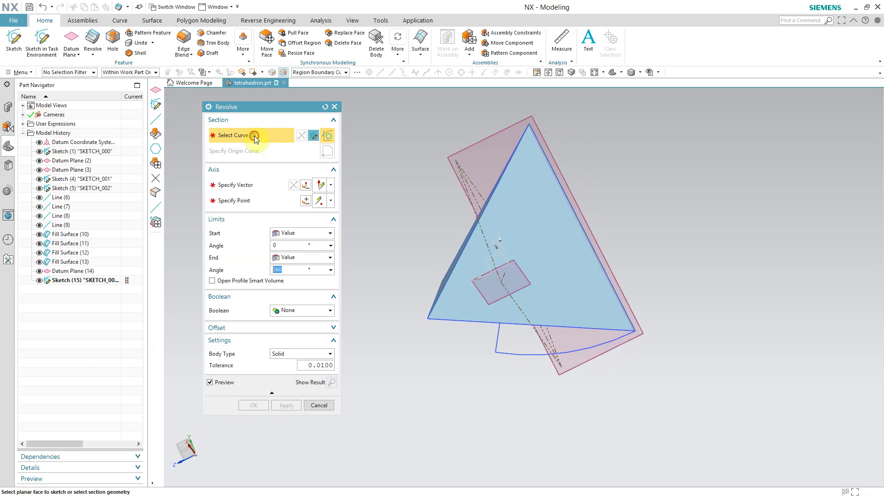
click(345, 72)
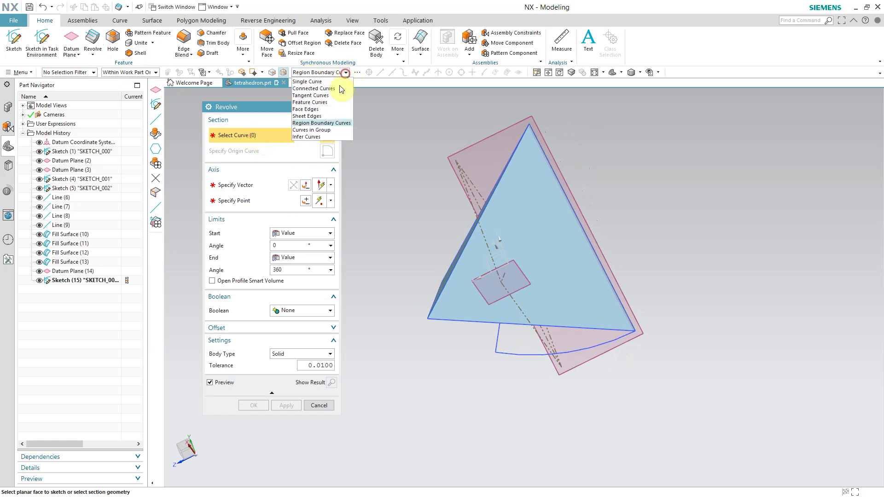
click(312, 123)
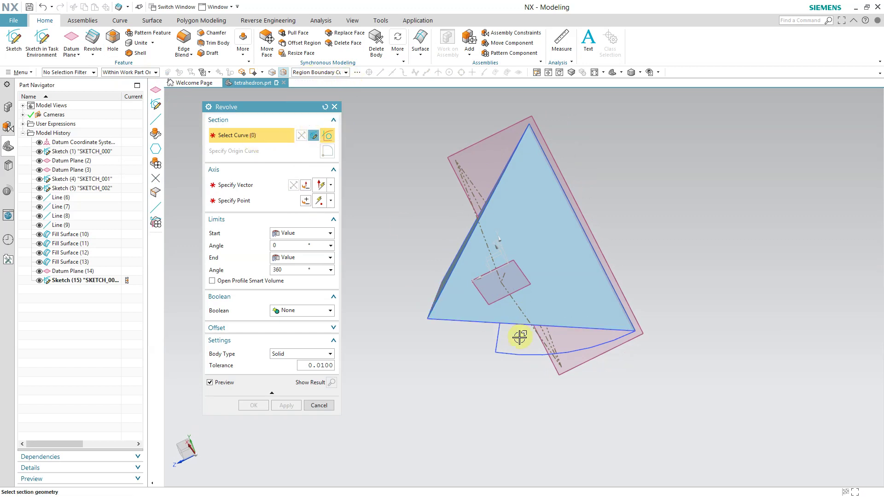
click(520, 359)
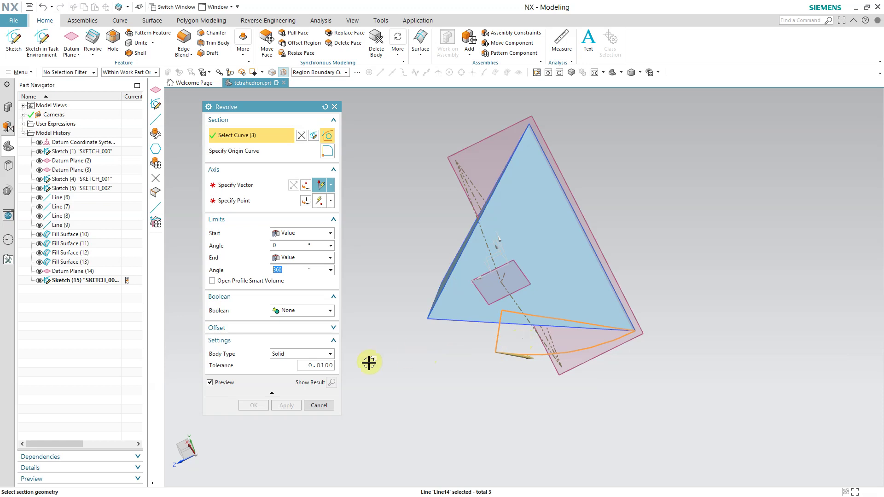
click(221, 185)
click(497, 344)
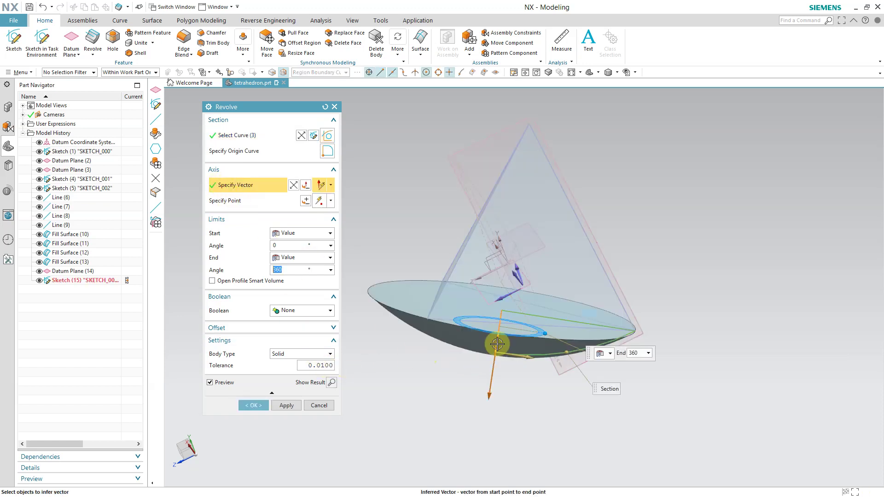
click(250, 405)
click(272, 314)
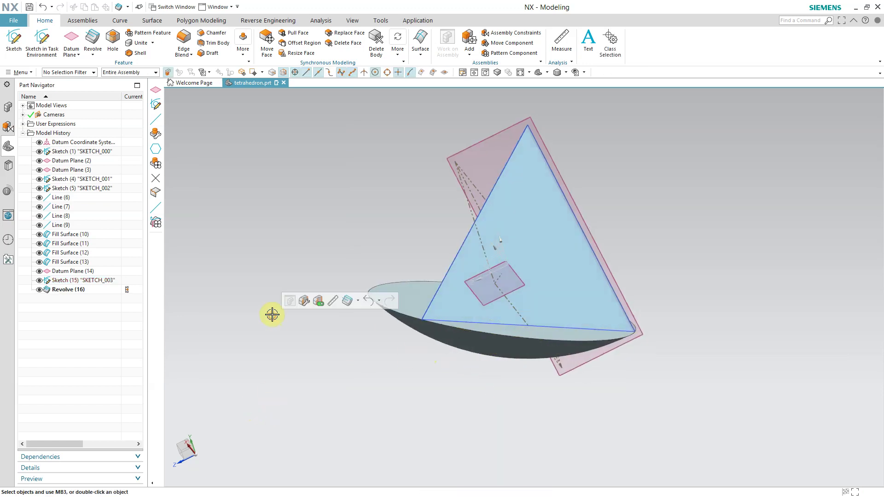
middle_drag(272, 315, 248, 223)
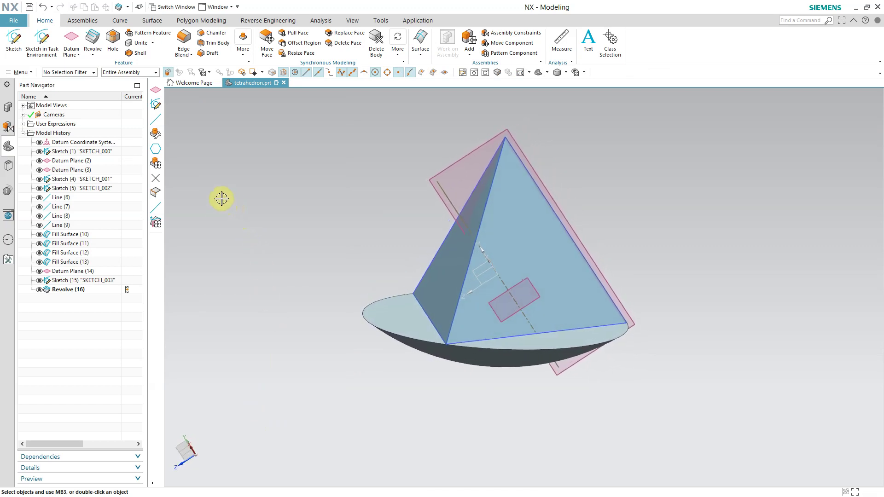
click(234, 159)
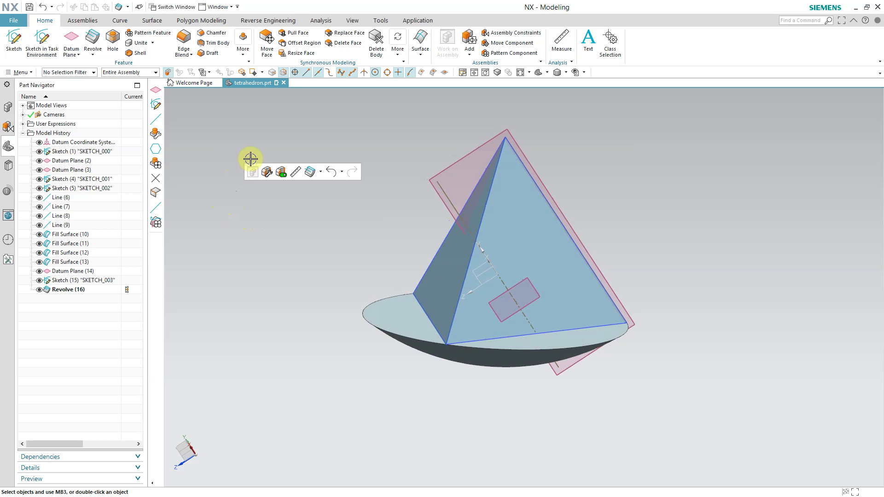
Step: Create an associative datum plane through the absolute origin (0, 0, 0) and the base edge shared with the dark side face
click(72, 43)
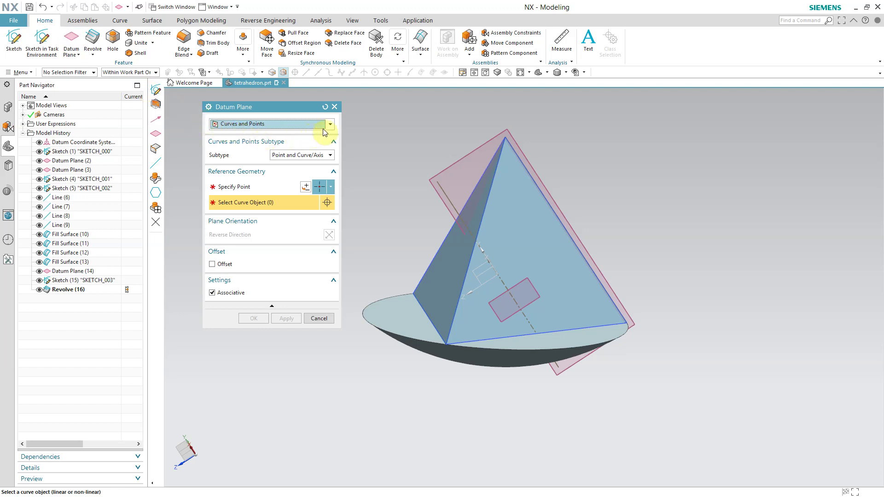
click(270, 189)
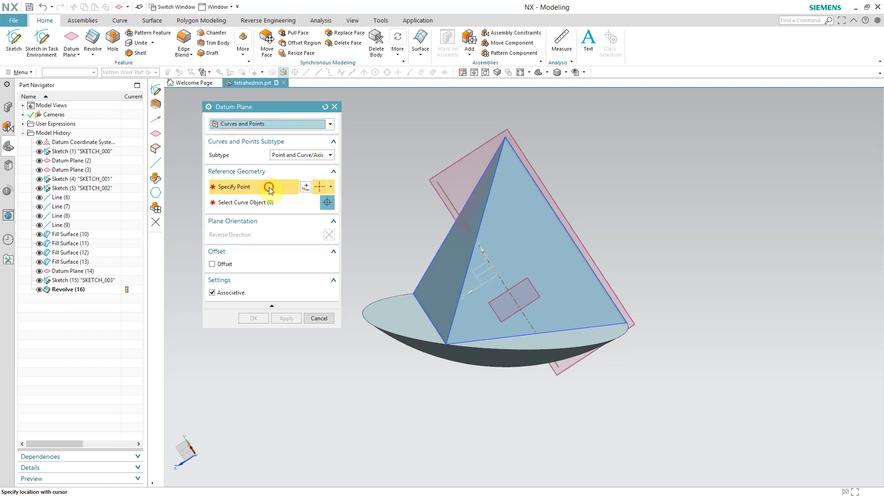
click(303, 187)
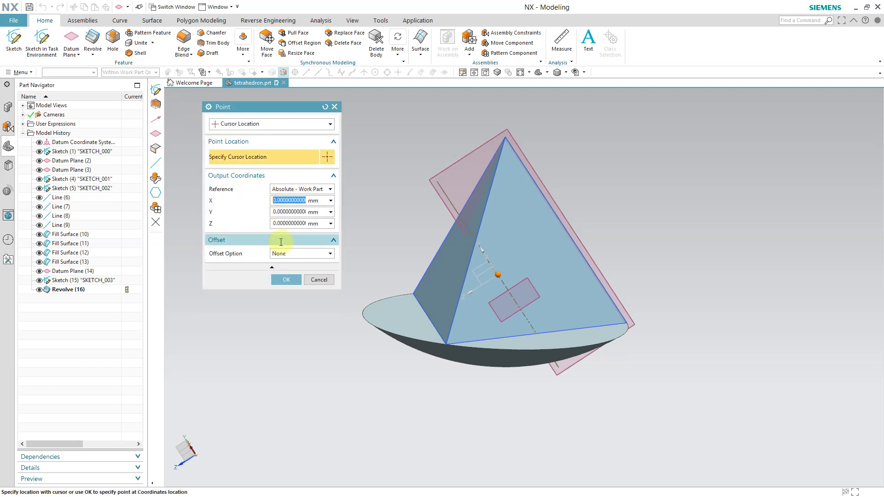
click(286, 279)
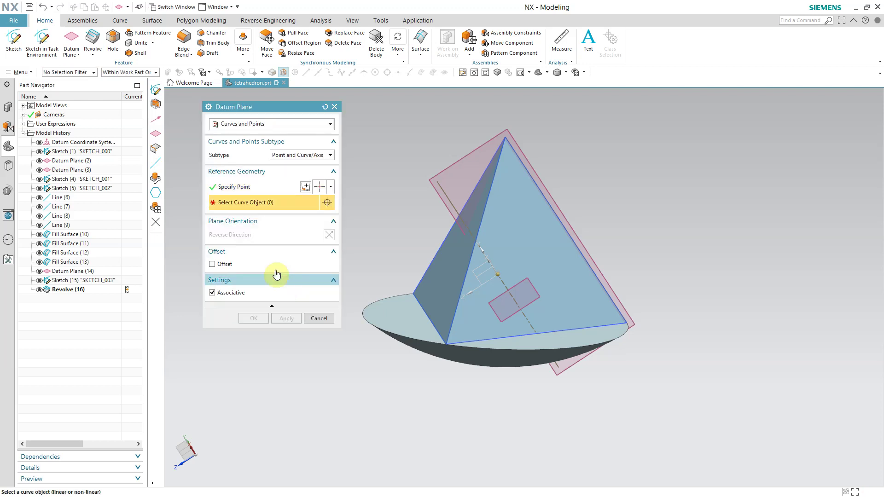
click(427, 318)
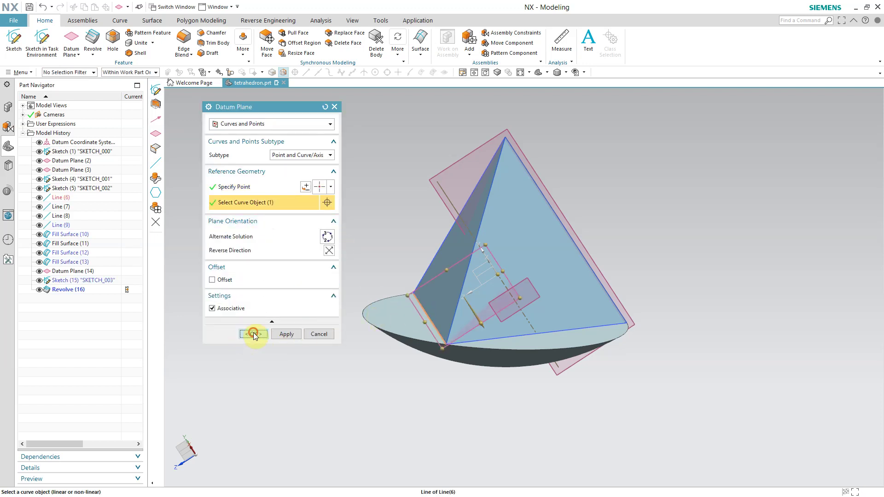
click(253, 334)
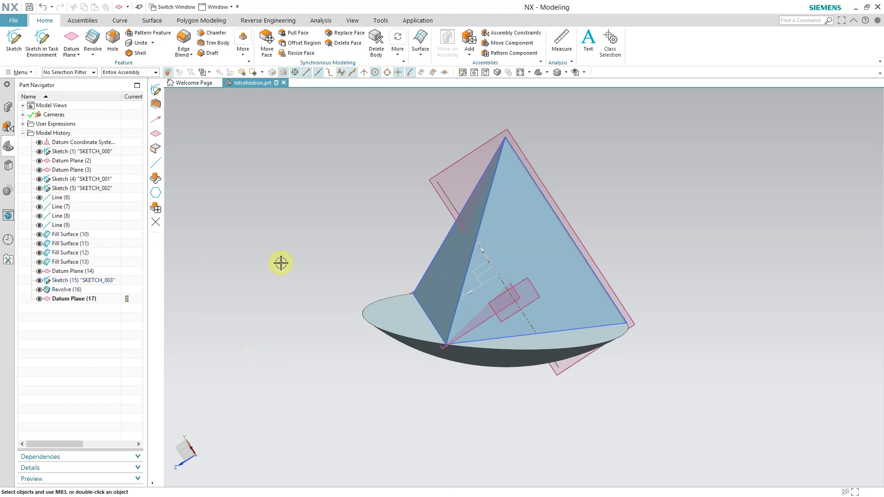
Step: Create an associative two-point datum axis from the absolute origin (0, 0, 0) to the tetrahedron's top vertex
click(78, 55)
click(85, 79)
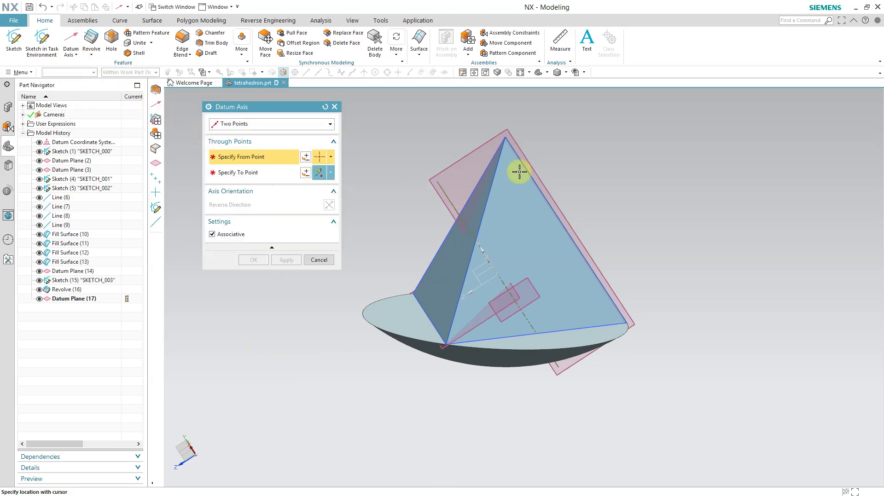
click(304, 161)
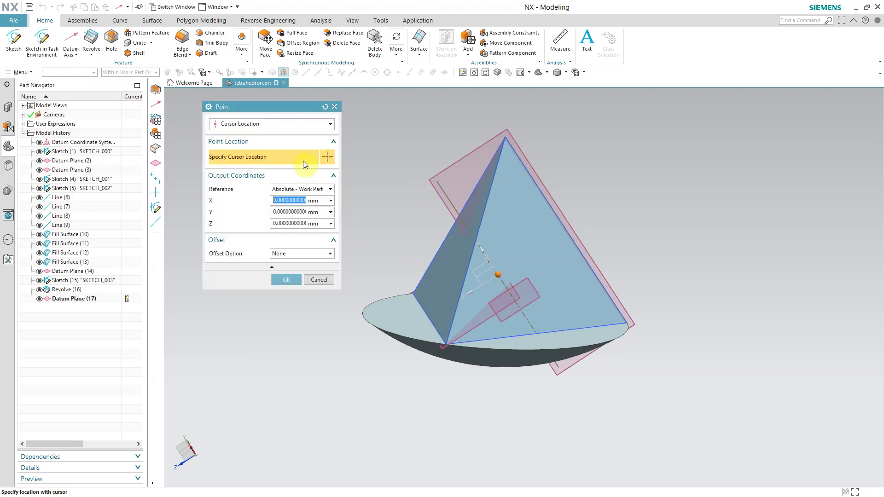
click(282, 281)
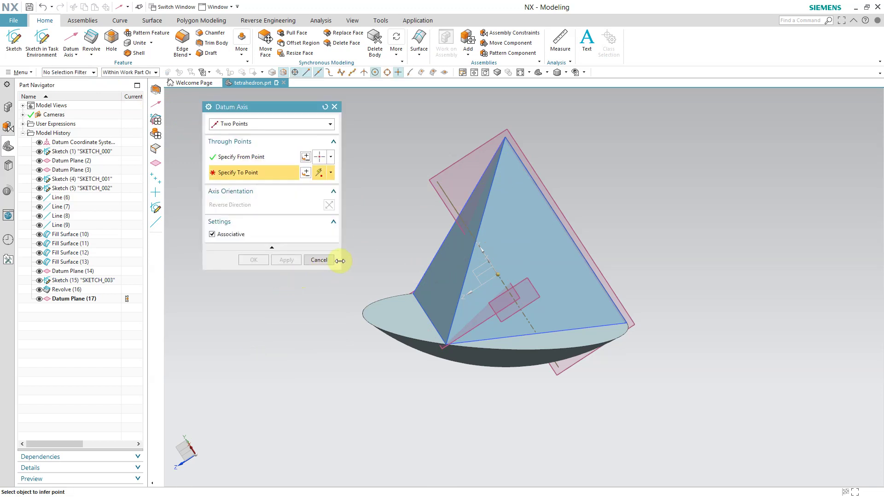
click(503, 134)
click(243, 261)
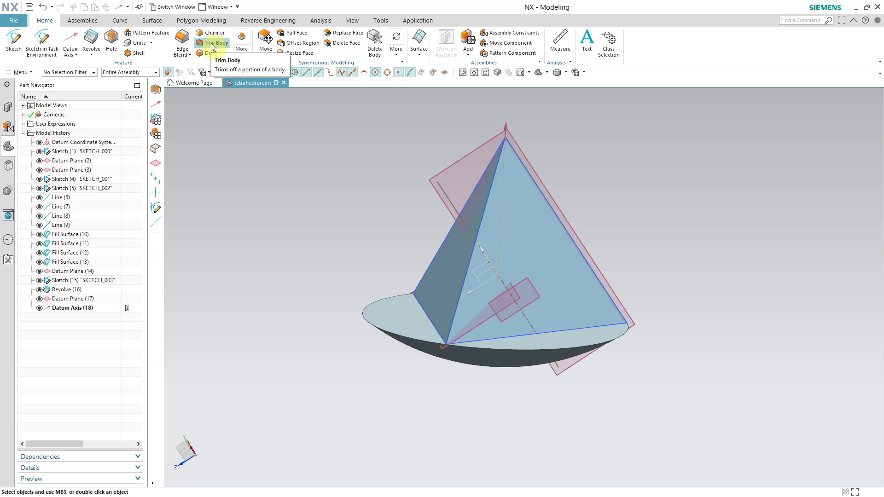
Step: Trim the revolved body with the datum plane through the base edge, reversing the direction to remove the segment outside that edge
click(212, 43)
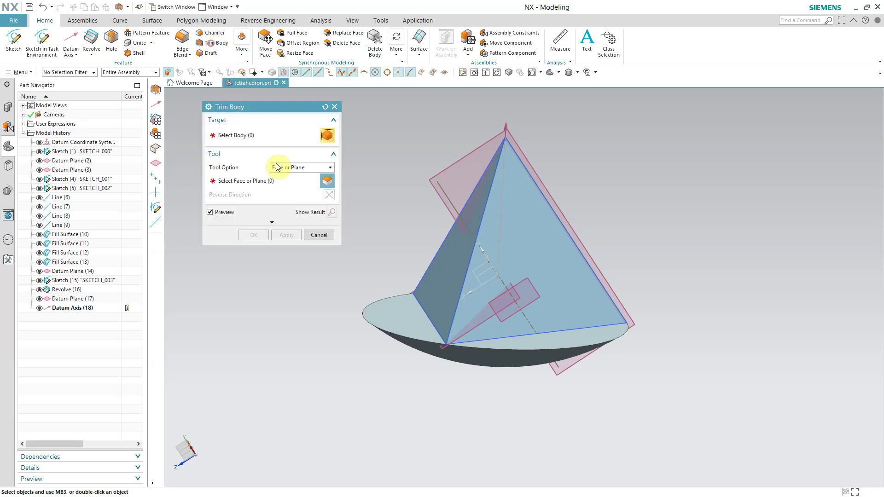
click(403, 319)
click(236, 181)
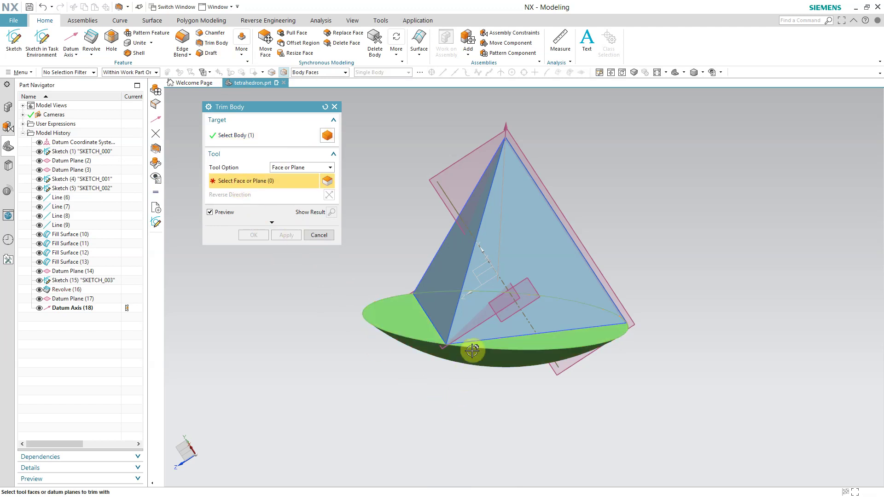
click(479, 324)
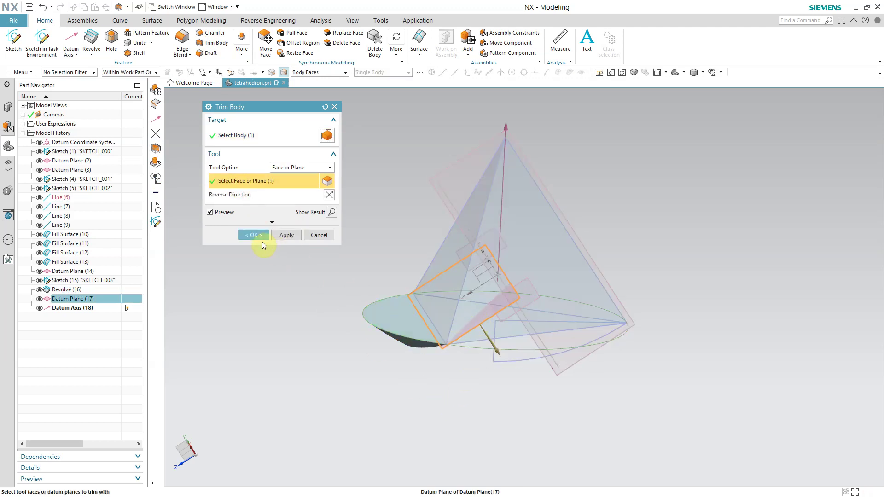
click(329, 196)
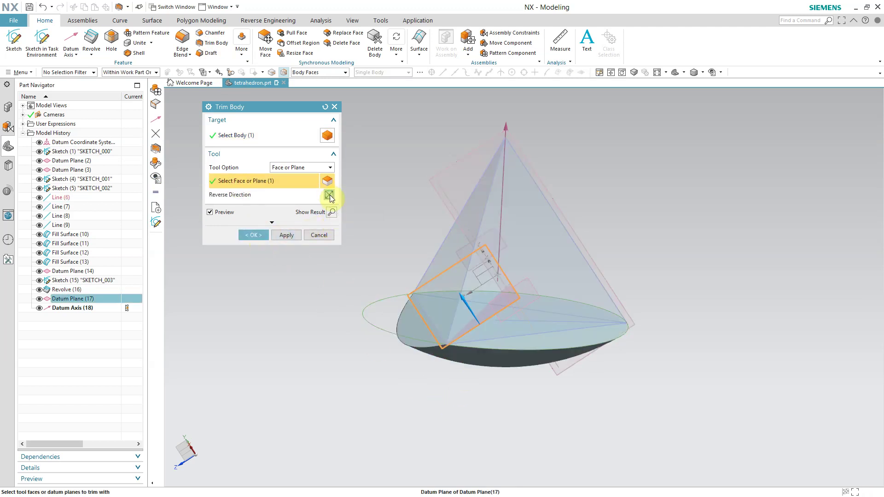
click(252, 234)
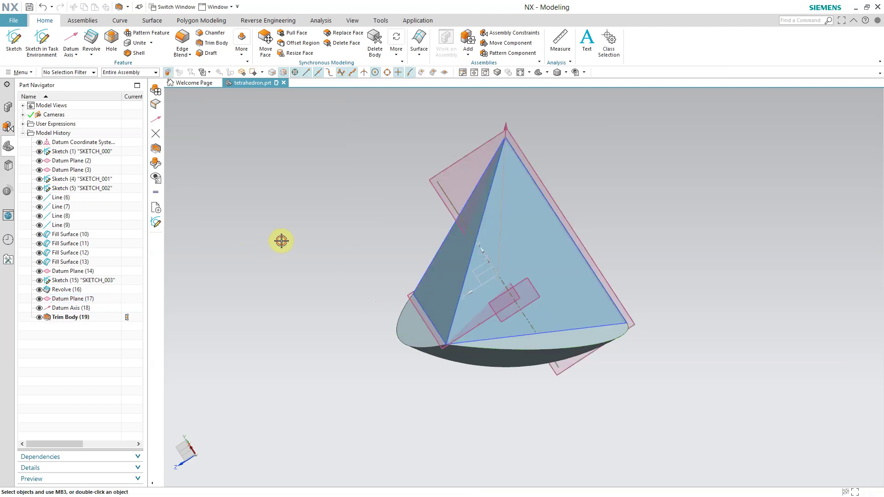
Step: Bring up the pattern and mirror commands for reusing geometry
click(281, 241)
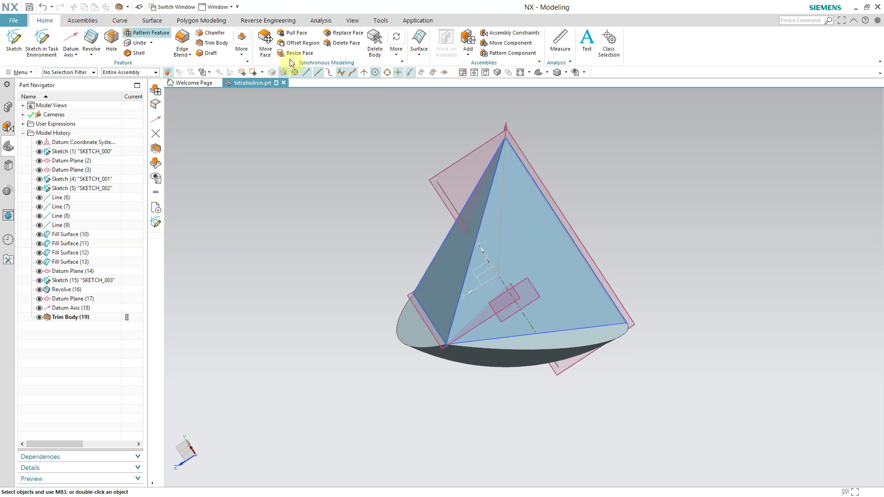
click(396, 59)
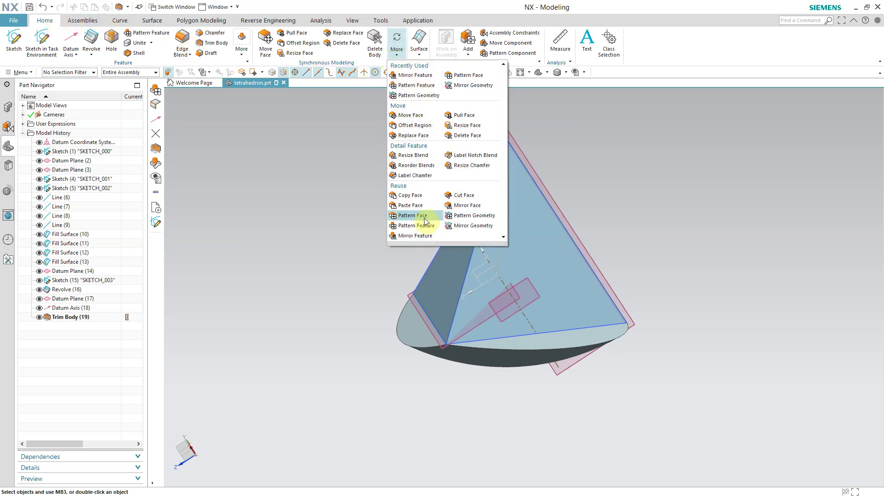